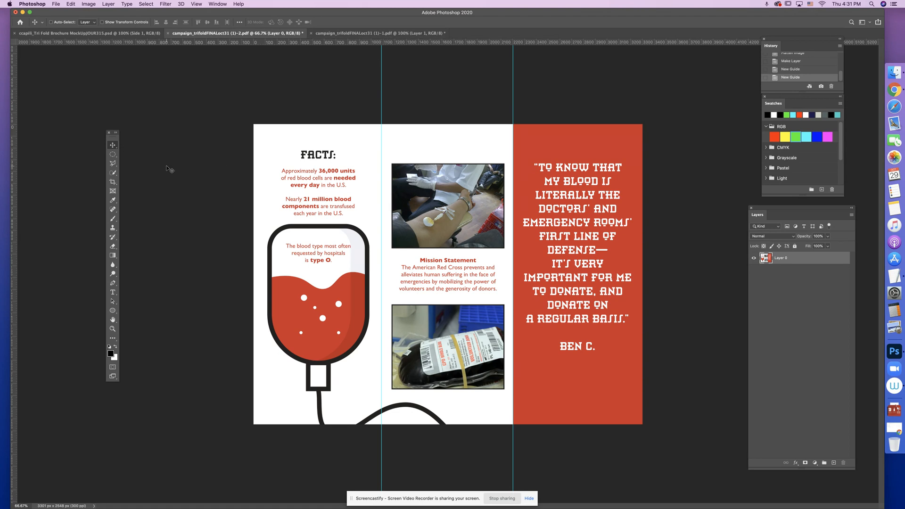
- Copy the "Facts" panel of the inside brochure artwork using the Rectangular Marquee and paste it into the mockup's Side 1 group
{"action": "left_click", "coordinate": [116, 157]}
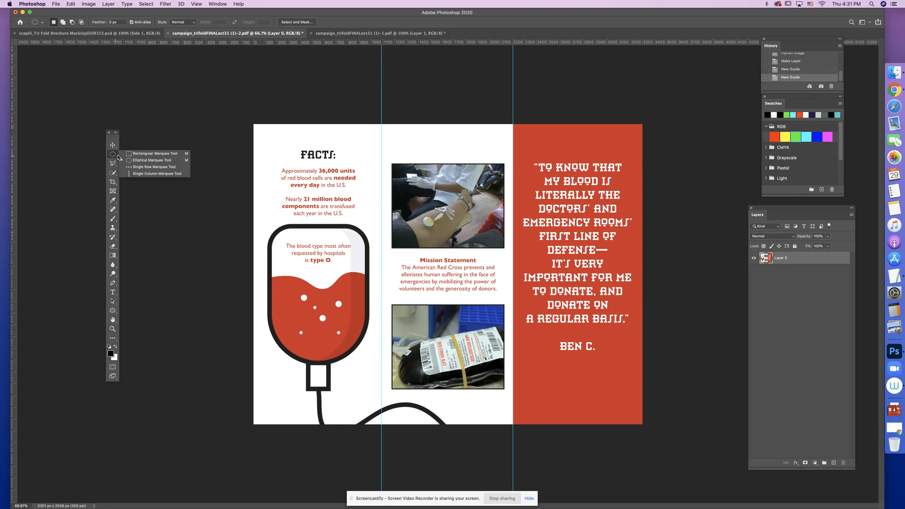
{"action": "left_click", "coordinate": [142, 157]}
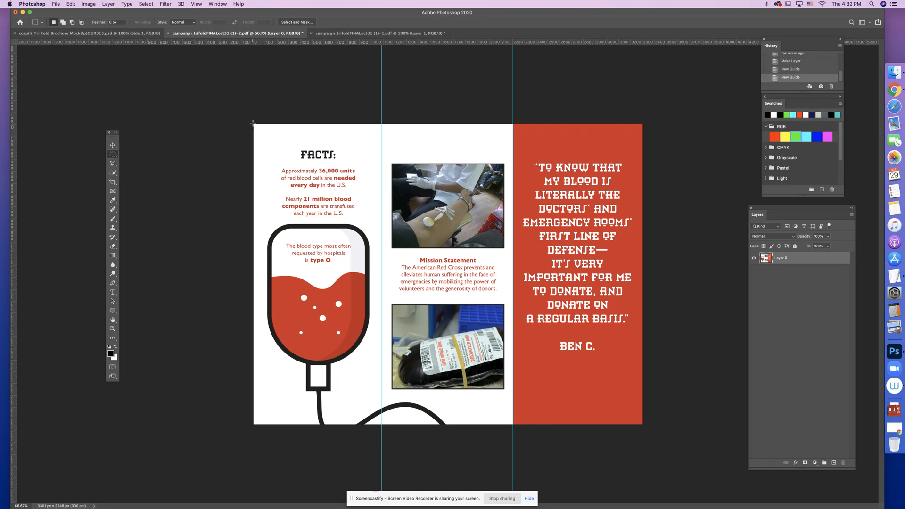
{"action": "left_click_drag", "start_coordinate": [253, 123], "coordinate": [382, 429]}
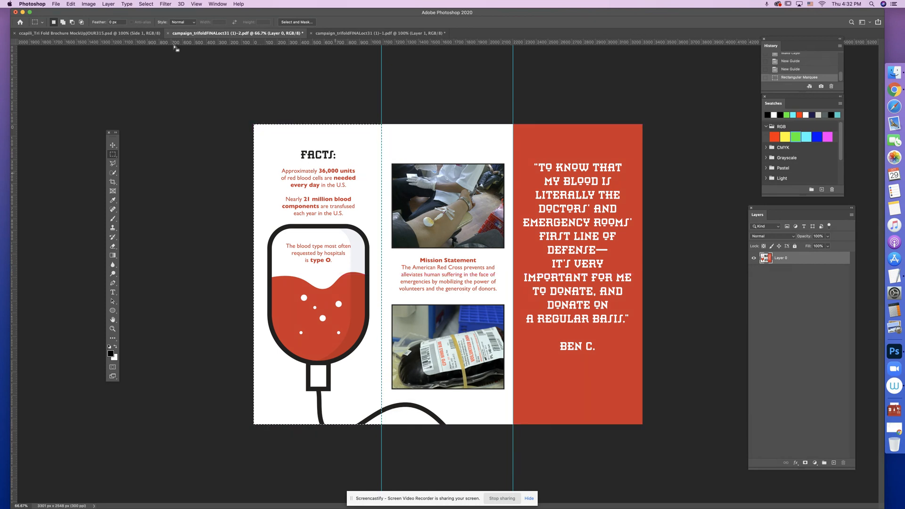
{"action": "left_click", "coordinate": [71, 4]}
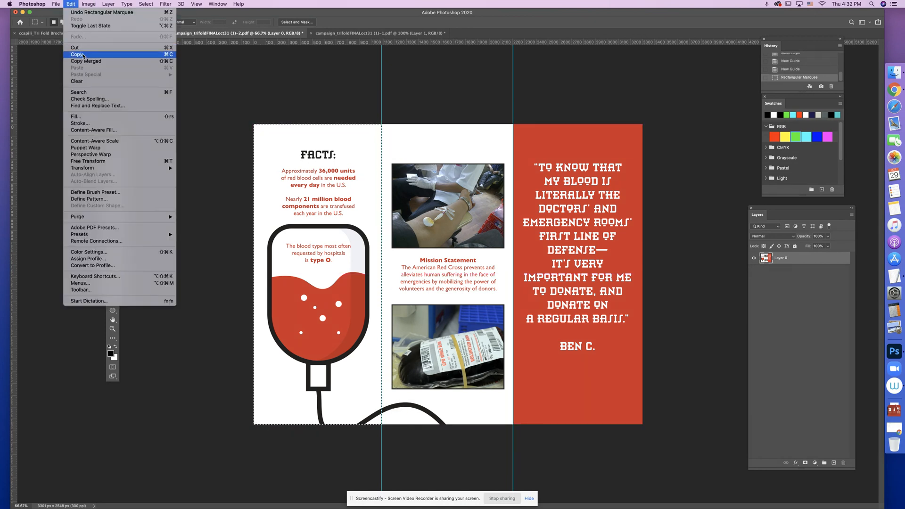
{"action": "left_click", "coordinate": [84, 56]}
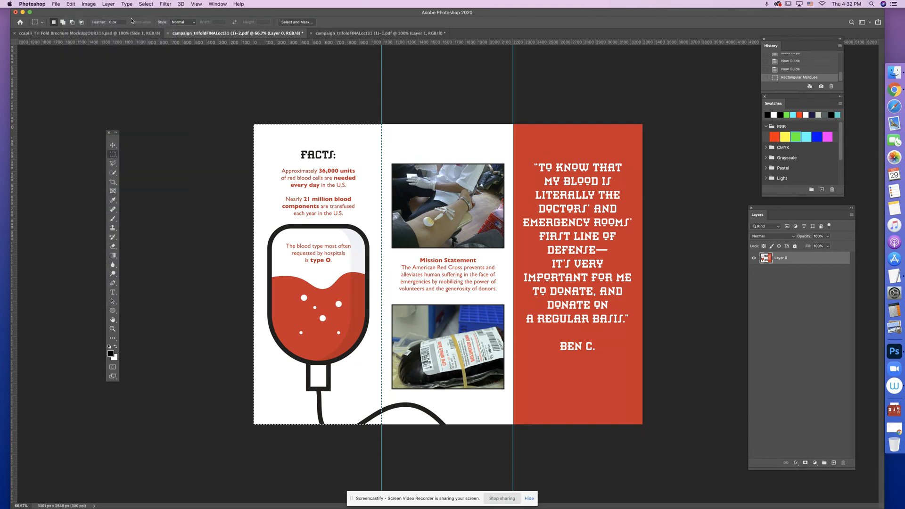
{"action": "left_click", "coordinate": [113, 34]}
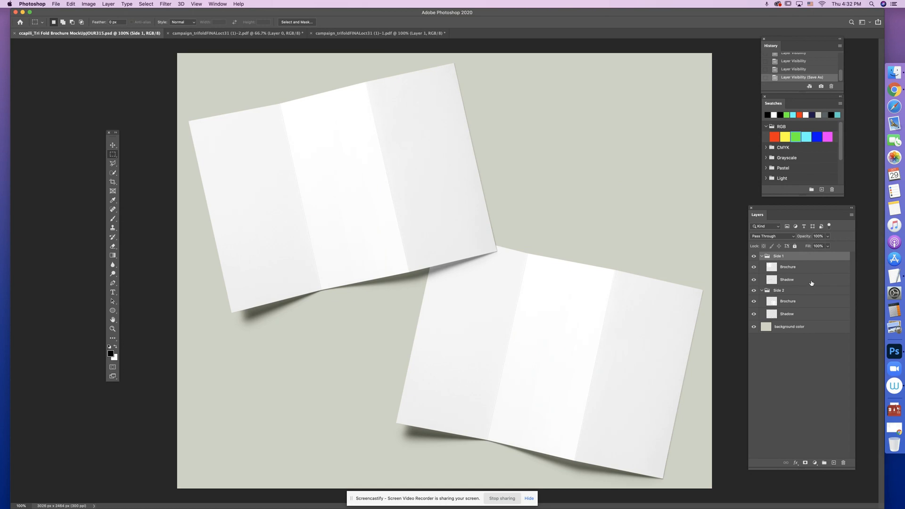
{"action": "key", "text": "super+v"}
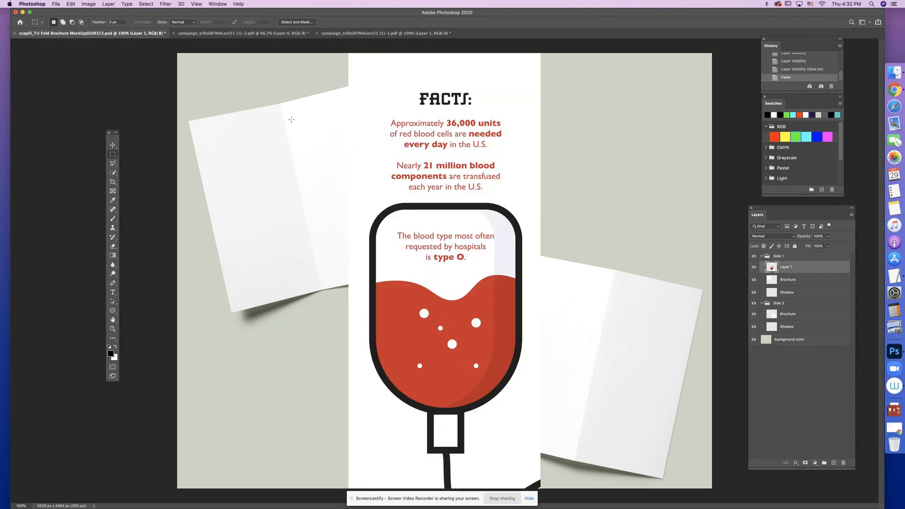
- Copy the middle "Mission Statement" panel between the two guides of the inside artwork and paste it into the mockup
{"action": "left_click", "coordinate": [71, 4]}
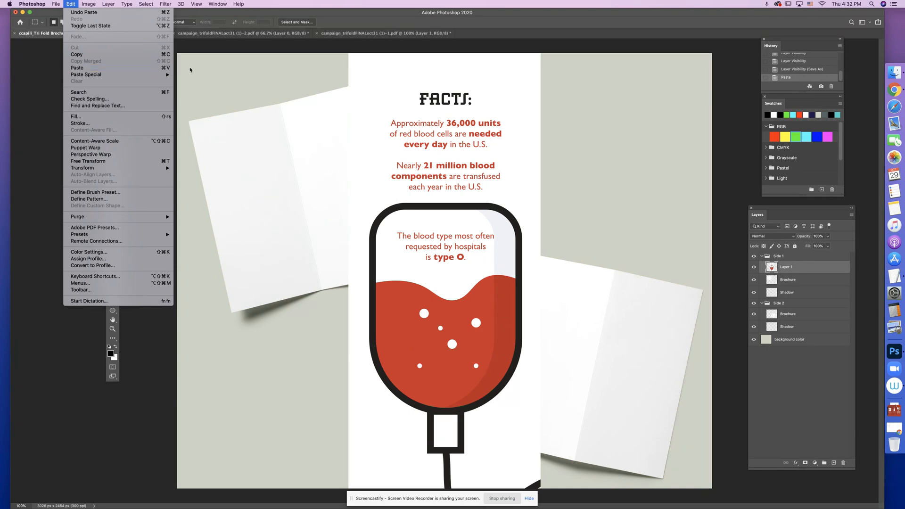
{"action": "left_click", "coordinate": [299, 48]}
{"action": "left_click", "coordinate": [258, 36]}
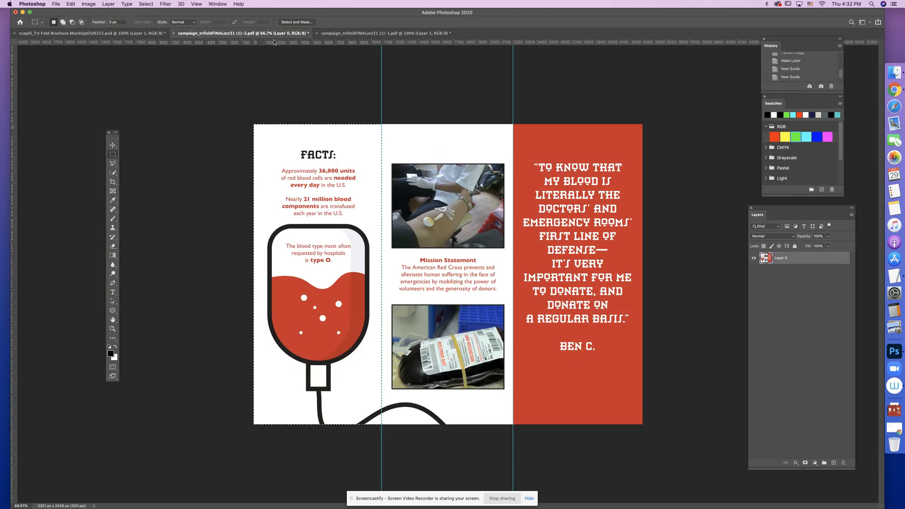
{"action": "left_click", "coordinate": [385, 121]}
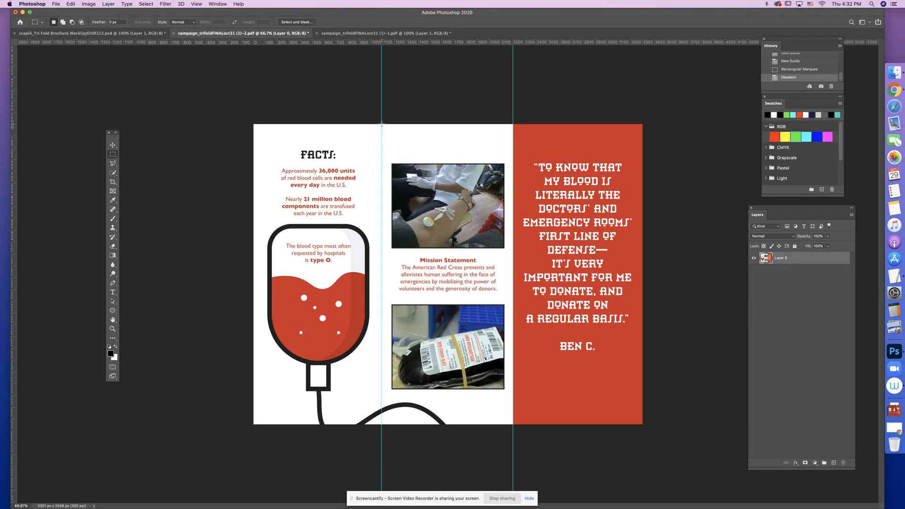
{"action": "left_click_drag", "start_coordinate": [381, 124], "coordinate": [515, 438]}
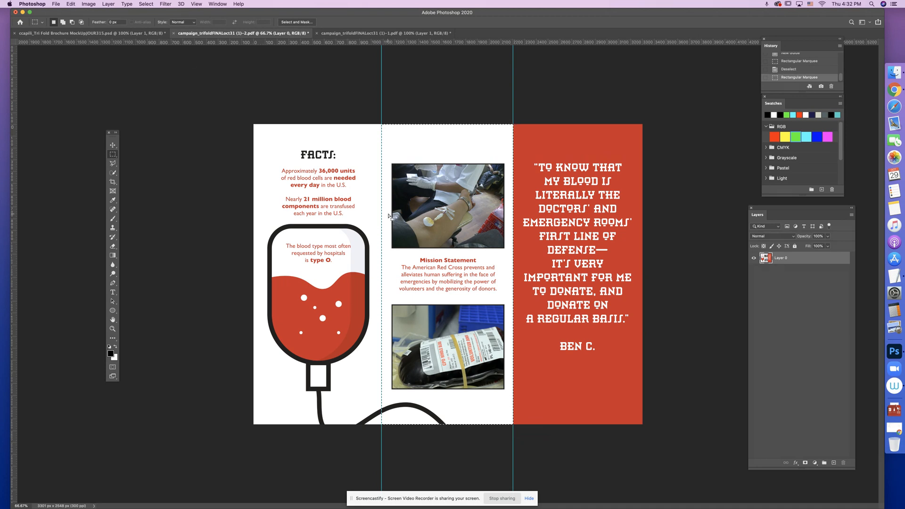
{"action": "left_click", "coordinate": [108, 33]}
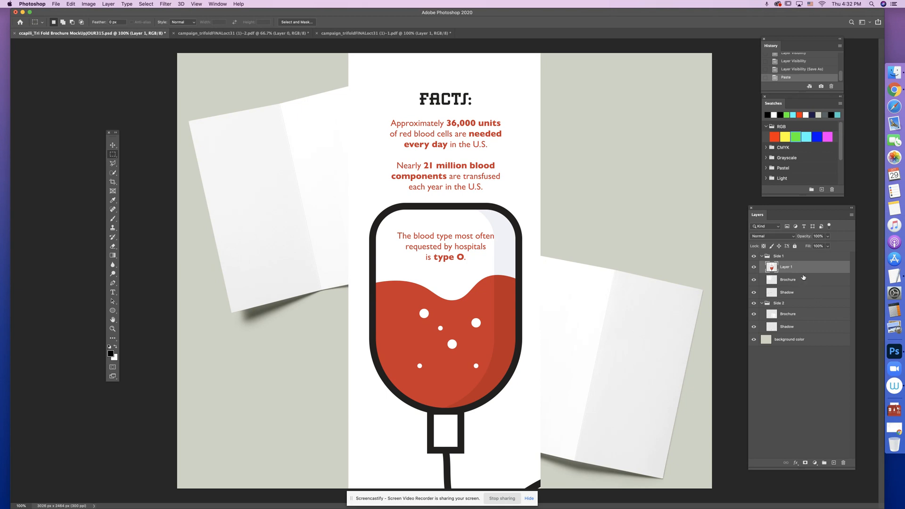
{"action": "key", "text": "super+v"}
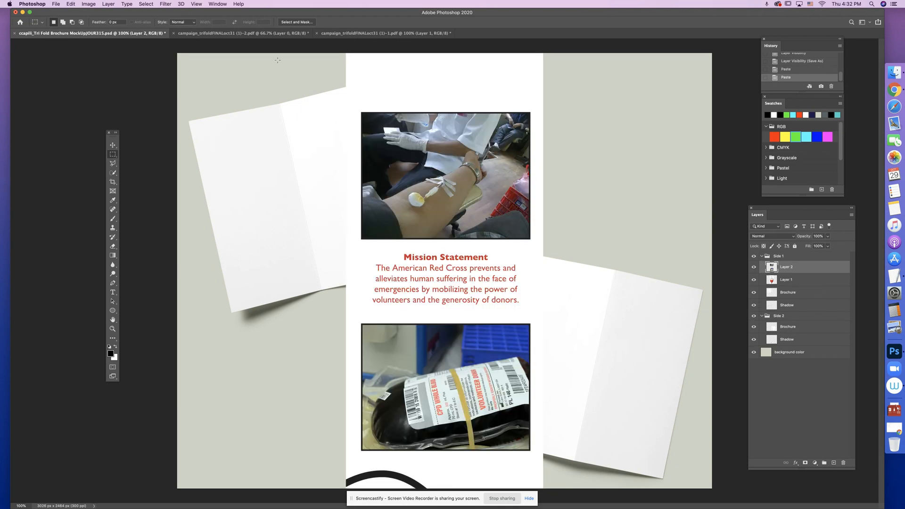
- Copy the red quote panel of the inside artwork into the mockup as a new layer and save the mockup
{"action": "left_click", "coordinate": [244, 33]}
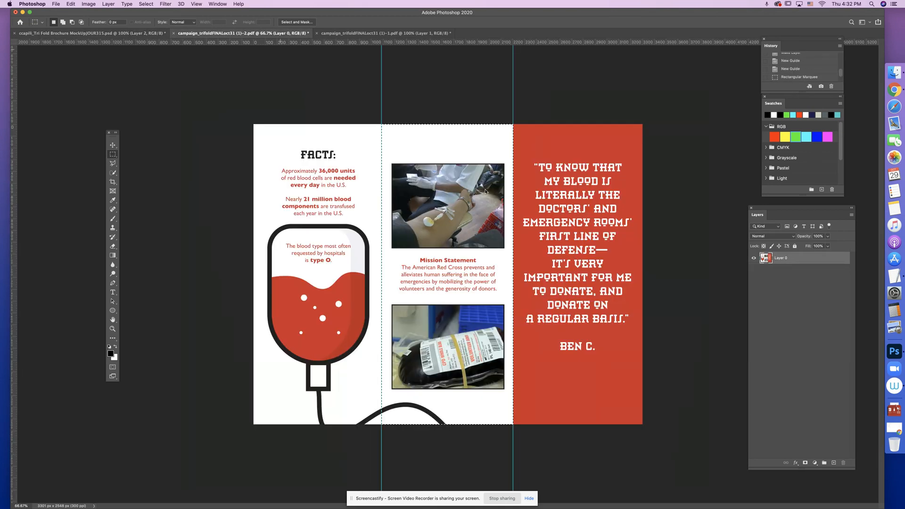
{"action": "left_click", "coordinate": [517, 124]}
{"action": "left_click_drag", "start_coordinate": [512, 124], "coordinate": [651, 434]}
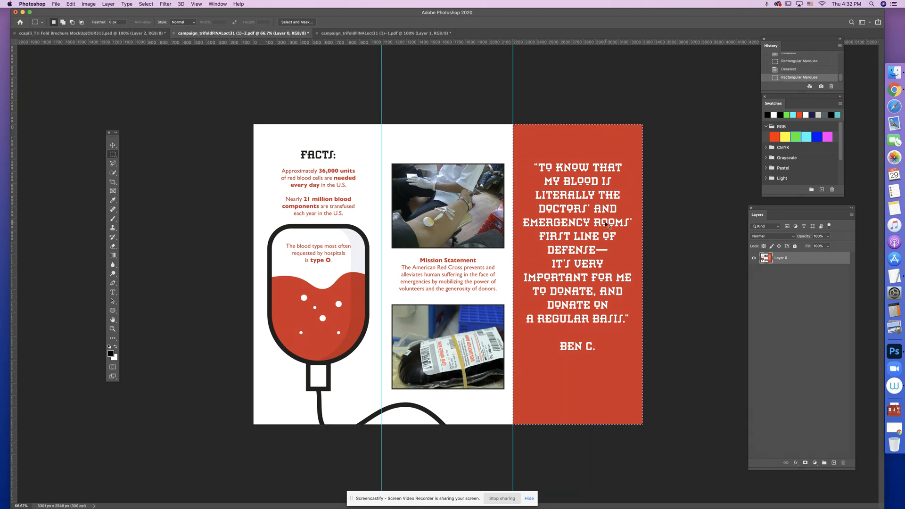
{"action": "left_click", "coordinate": [108, 34]}
{"action": "key", "text": "super+v"}
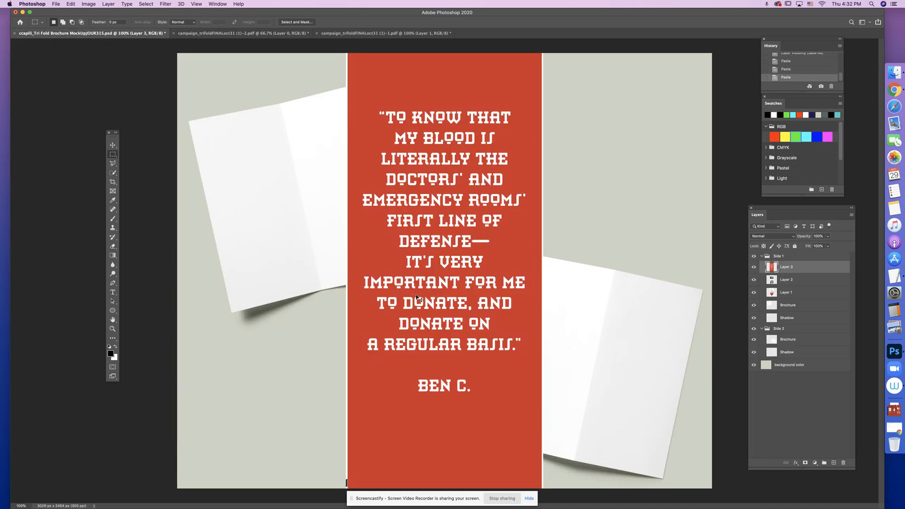
{"action": "key", "text": "super+s"}
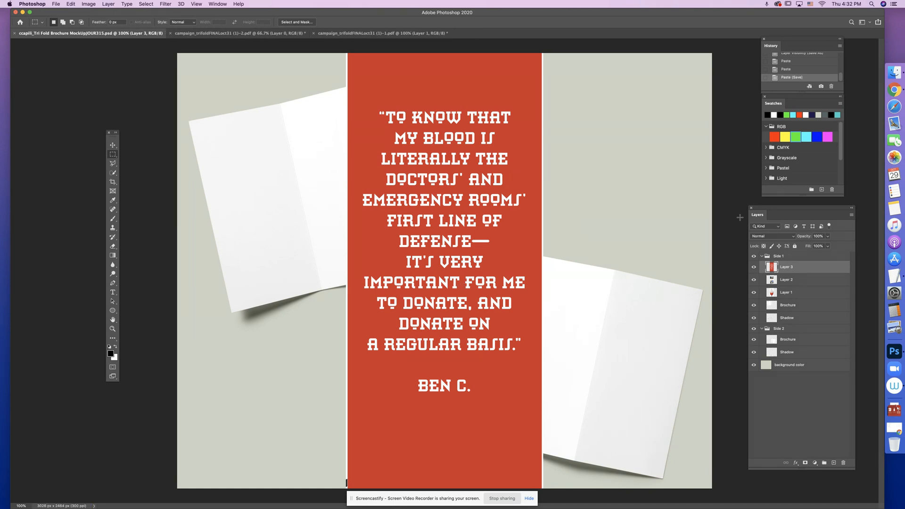
- Toggle the visibility of the three pasted panel layers to review them, leaving Layer 1 hidden
{"action": "left_click", "coordinate": [754, 266]}
{"action": "left_click", "coordinate": [754, 280]}
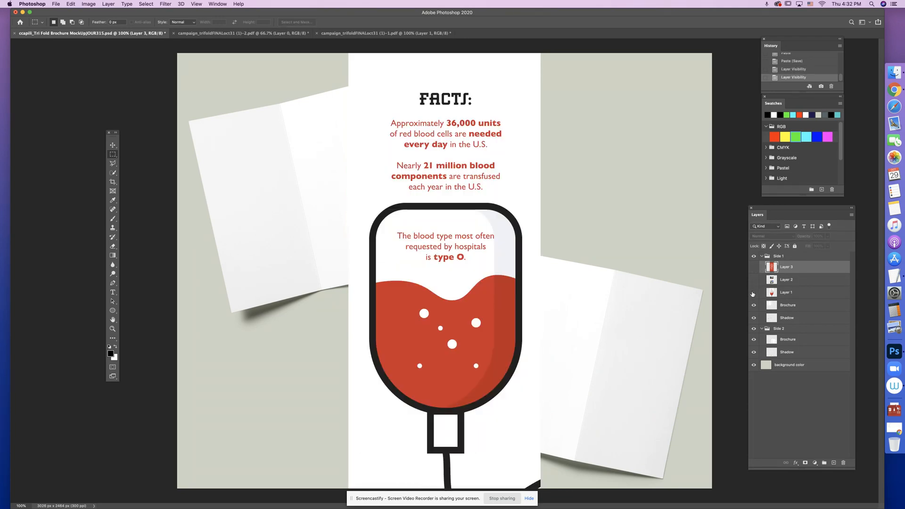
{"action": "left_click", "coordinate": [754, 292]}
{"action": "left_click", "coordinate": [754, 280]}
{"action": "left_click", "coordinate": [754, 267]}
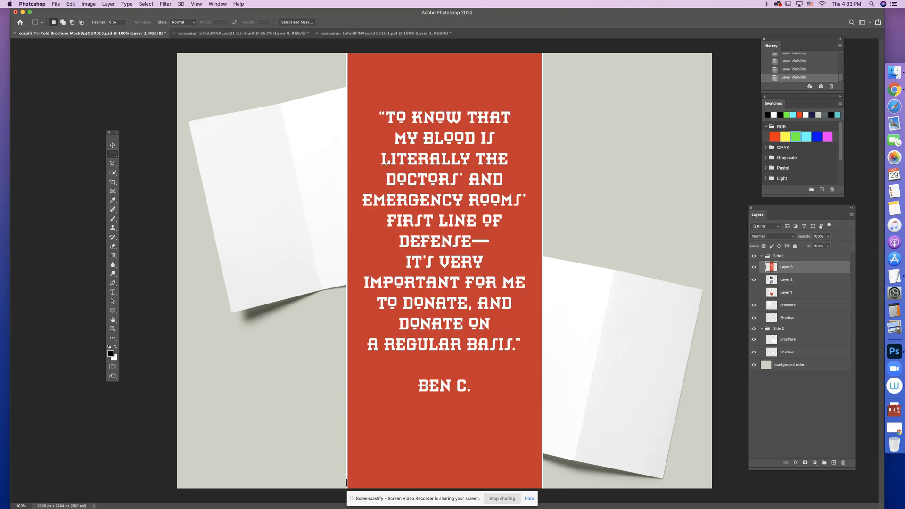
- Place two vertical guides at the folds between the three panels in campaign_trifoldFINALoct31 (1)-1.pdf
{"action": "left_click", "coordinate": [266, 31]}
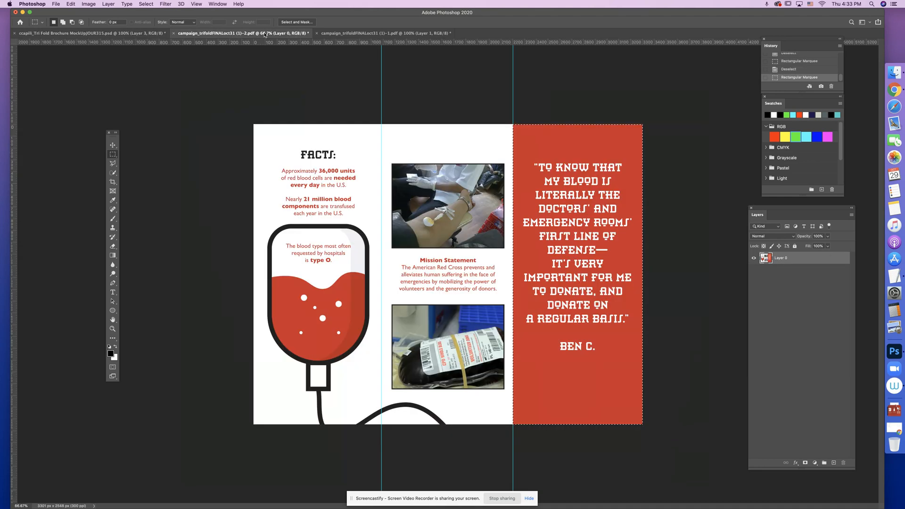
{"action": "left_click", "coordinate": [336, 34]}
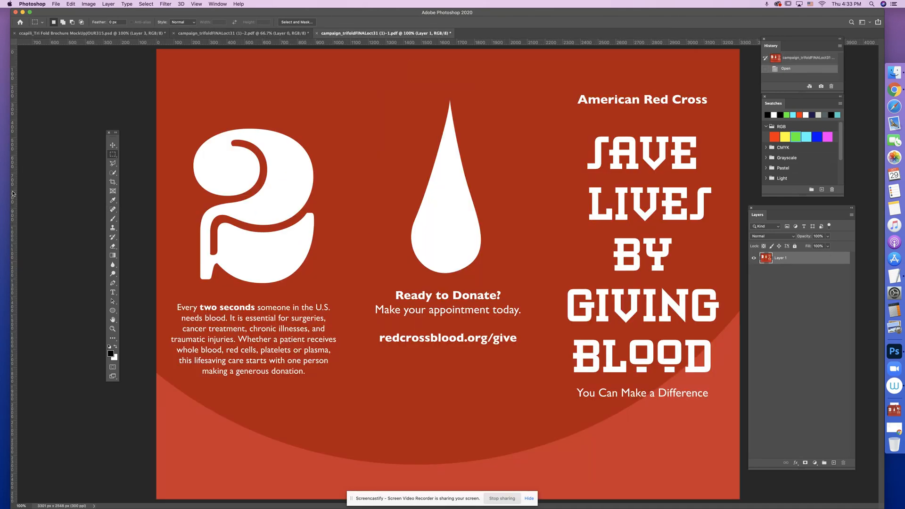
{"action": "left_click_drag", "start_coordinate": [14, 194], "coordinate": [357, 207]}
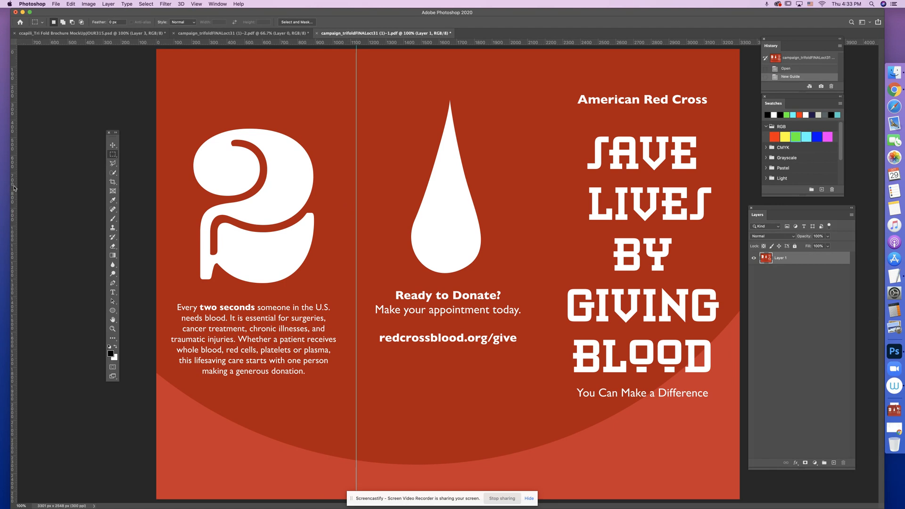
{"action": "left_click_drag", "start_coordinate": [13, 188], "coordinate": [546, 203]}
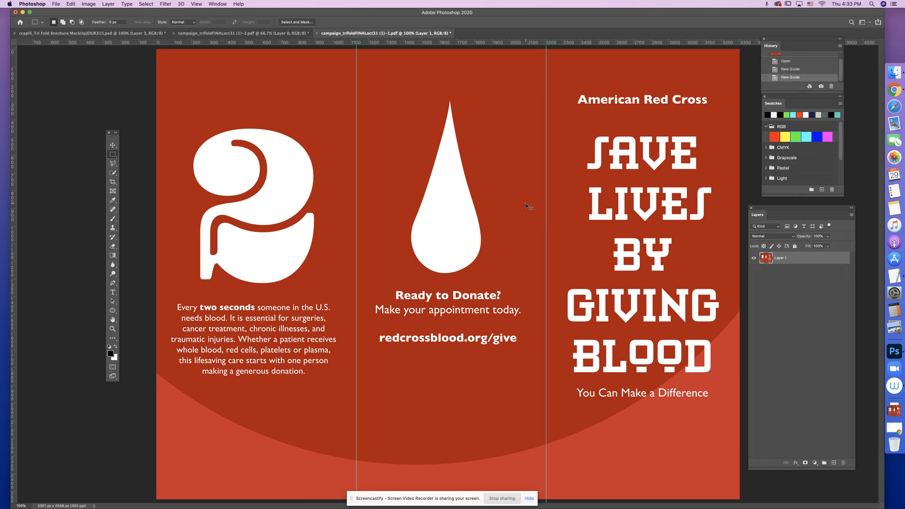
- Copy the left panel with the large "2" from the outside artwork and paste it into the mockup
{"action": "key", "text": "super+minus"}
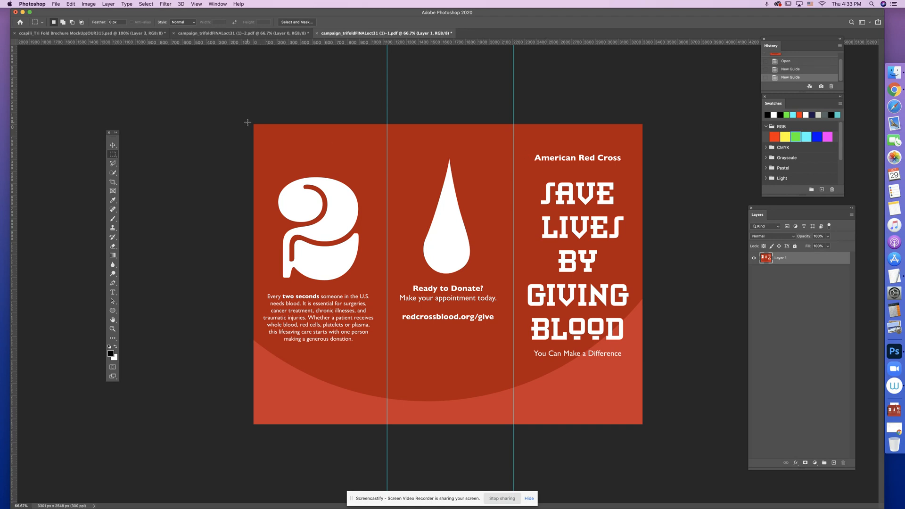
{"action": "left_click_drag", "start_coordinate": [252, 123], "coordinate": [387, 437]}
{"action": "left_click", "coordinate": [71, 5]}
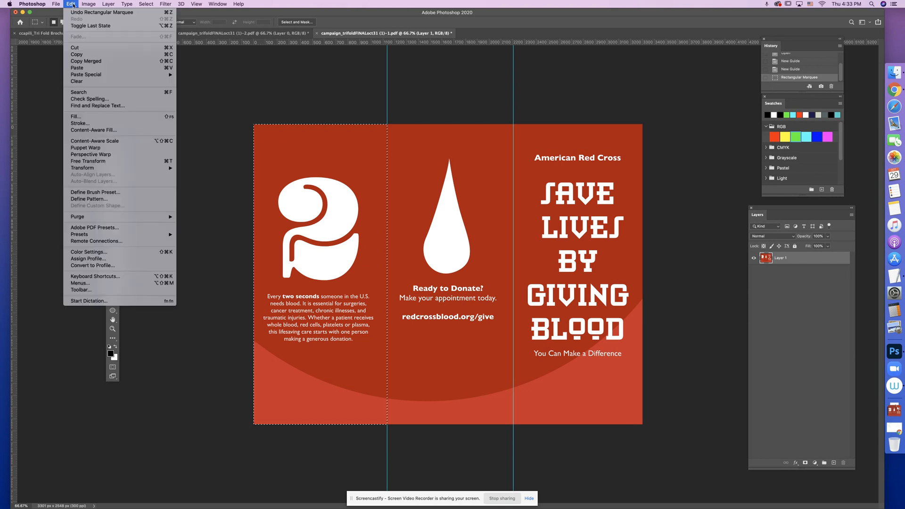
{"action": "left_click", "coordinate": [77, 54]}
{"action": "left_click", "coordinate": [57, 35]}
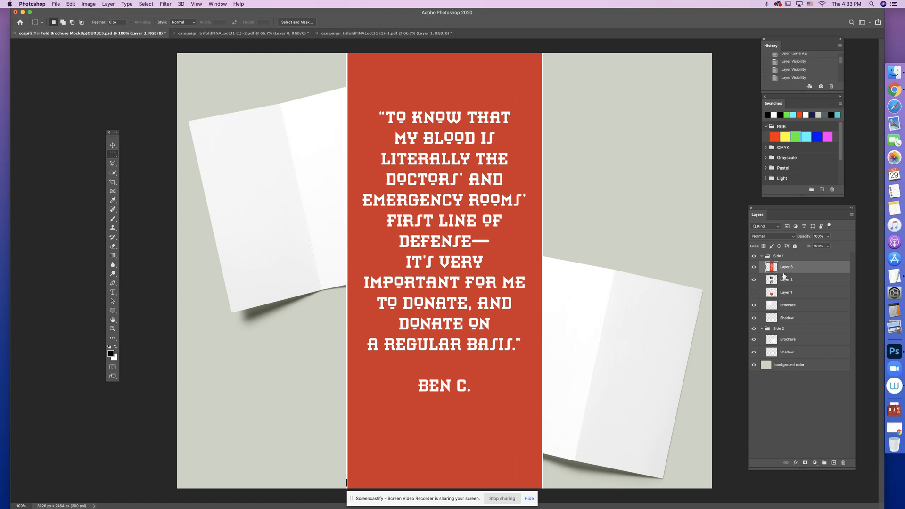
{"action": "key", "text": "super+v"}
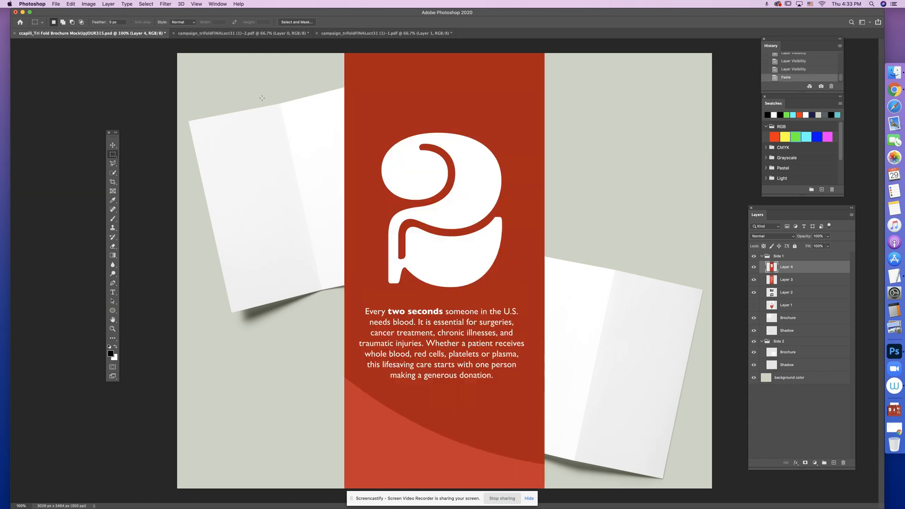
- Copy the middle "Ready to Donate?" panel of the outside artwork and paste it into the mockup
{"action": "left_click", "coordinate": [403, 33]}
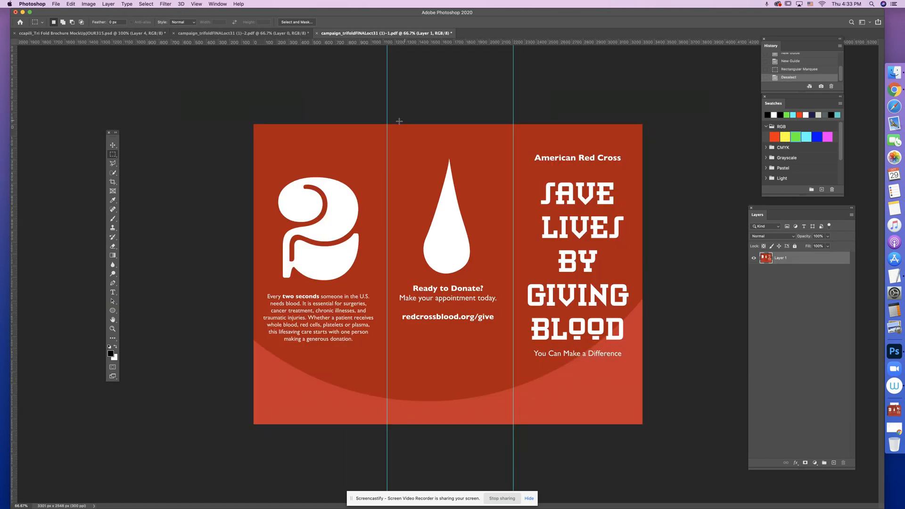
{"action": "left_click_drag", "start_coordinate": [386, 123], "coordinate": [512, 438]}
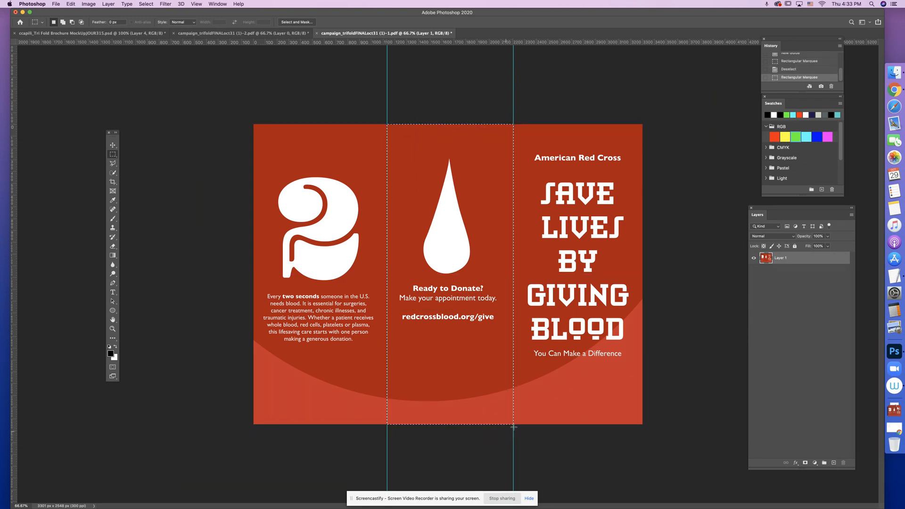
{"action": "left_click", "coordinate": [61, 4]}
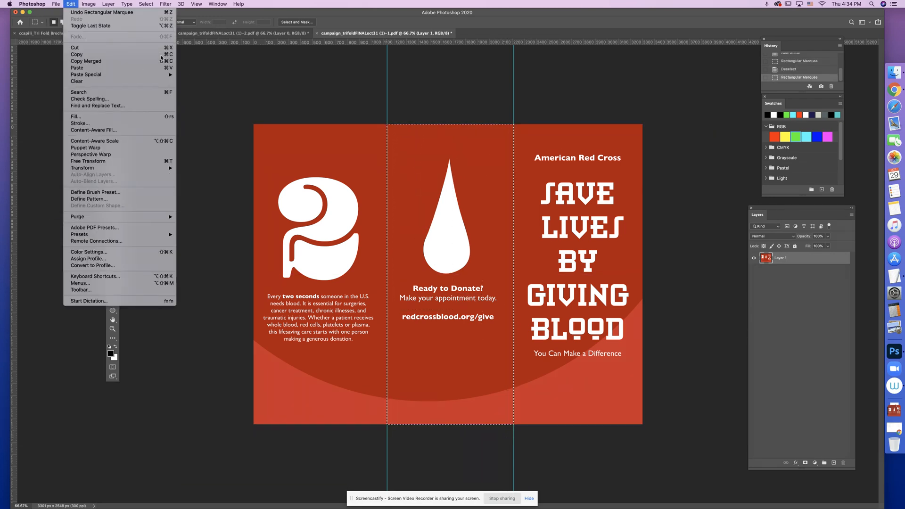
{"action": "left_click", "coordinate": [213, 63]}
{"action": "left_click", "coordinate": [51, 34]}
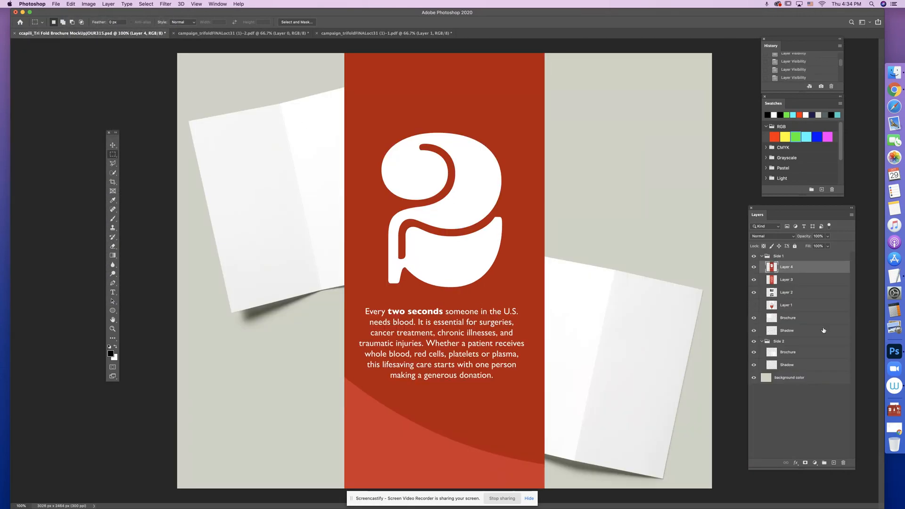
{"action": "key", "text": "super+v"}
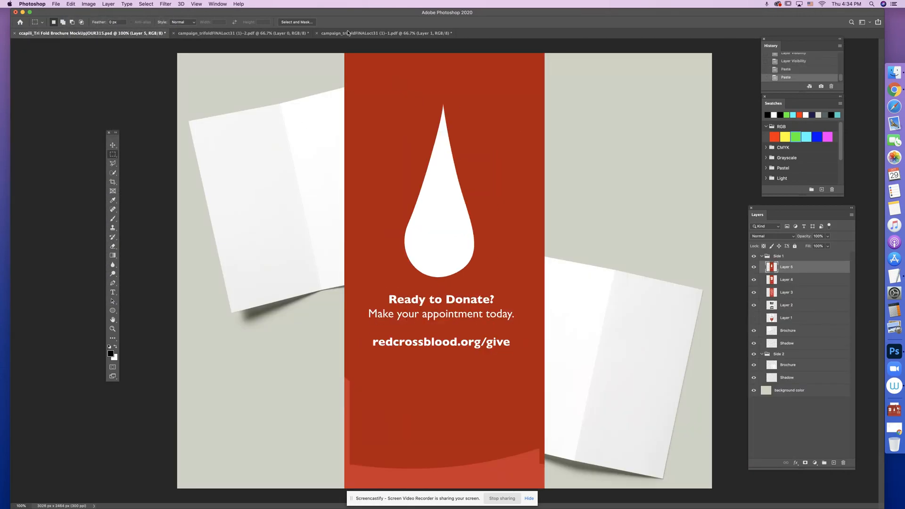
- Copy the "Save Lives by Giving Blood" panel from the outside artwork, paste it into the mockup and save the mockup
{"action": "left_click", "coordinate": [348, 33]}
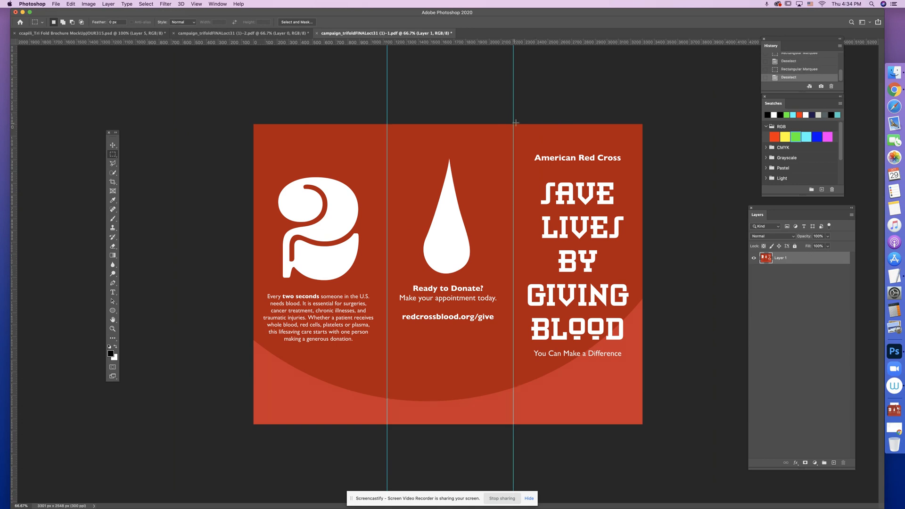
{"action": "left_click_drag", "start_coordinate": [513, 124], "coordinate": [664, 422]}
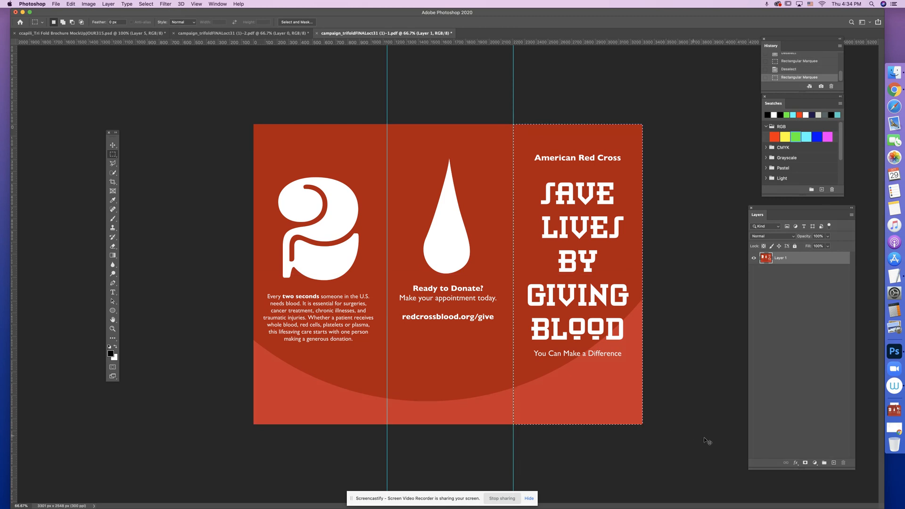
{"action": "left_click", "coordinate": [70, 34]}
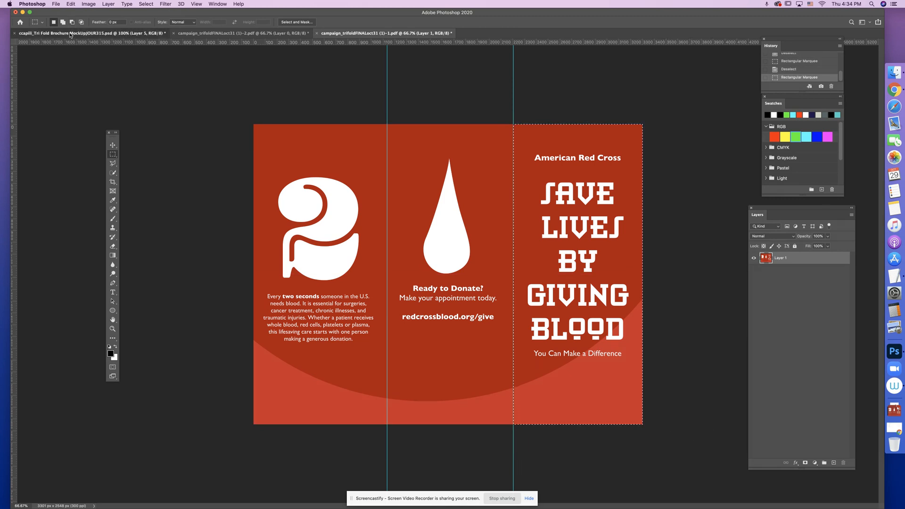
{"action": "key", "text": "super+v"}
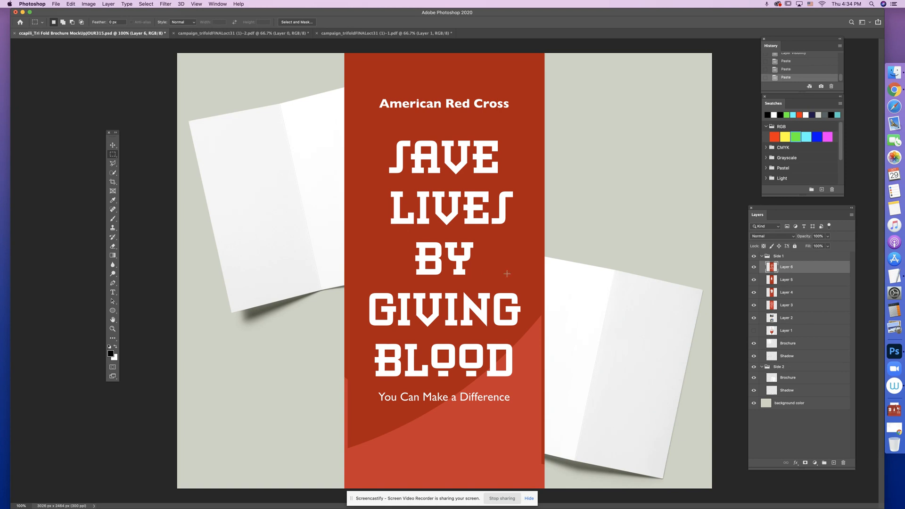
{"action": "key", "text": "super+s"}
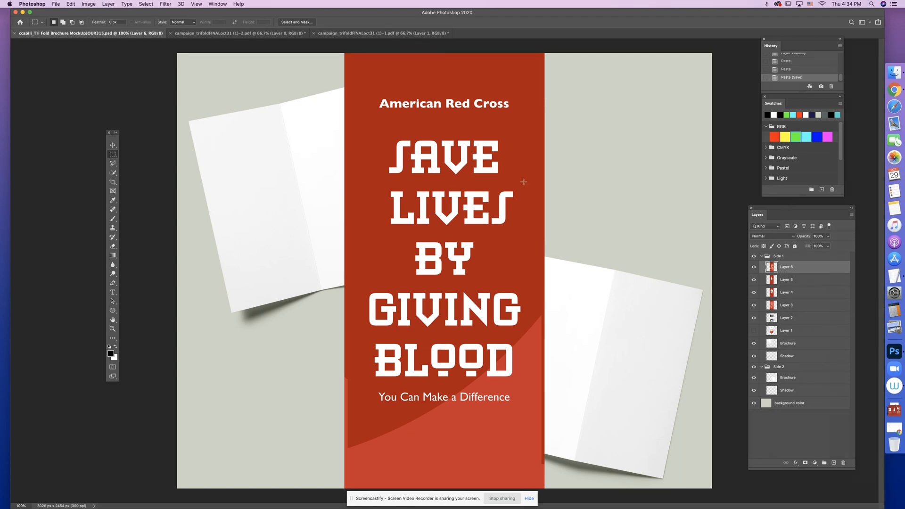
- Move Layers 4, 5 and 6 together into the Side 2 group above its Brochure layer and collapse the group
{"action": "left_click", "coordinate": [792, 281]}
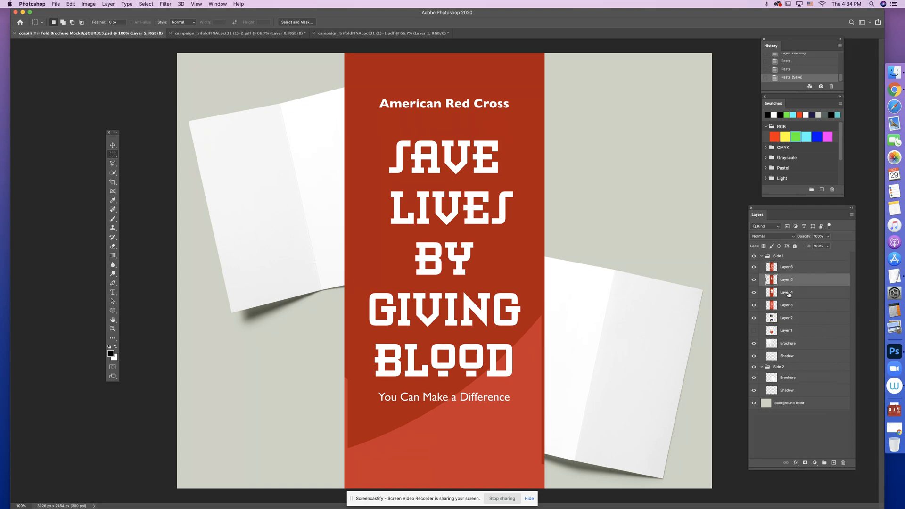
{"action": "left_click", "coordinate": [788, 293]}
{"action": "left_click", "coordinate": [789, 267], "text": "shift"}
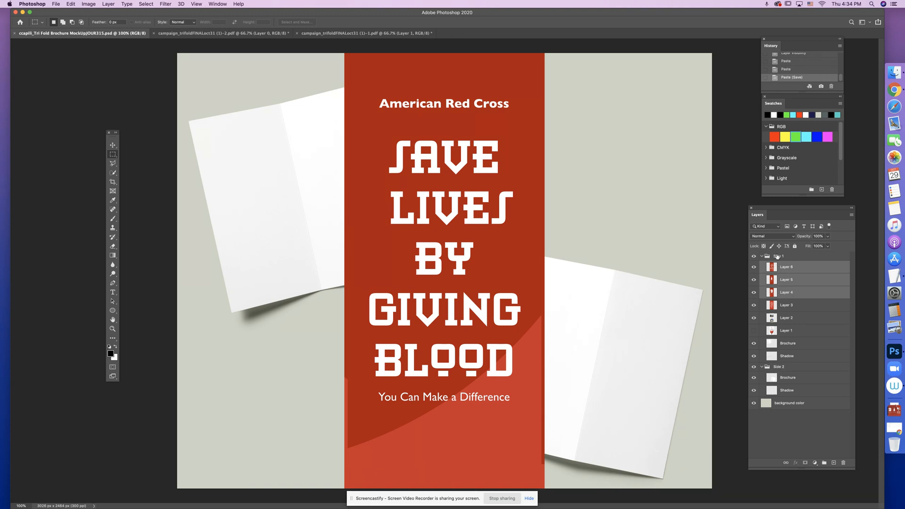
{"action": "left_click_drag", "start_coordinate": [790, 274], "coordinate": [789, 373]}
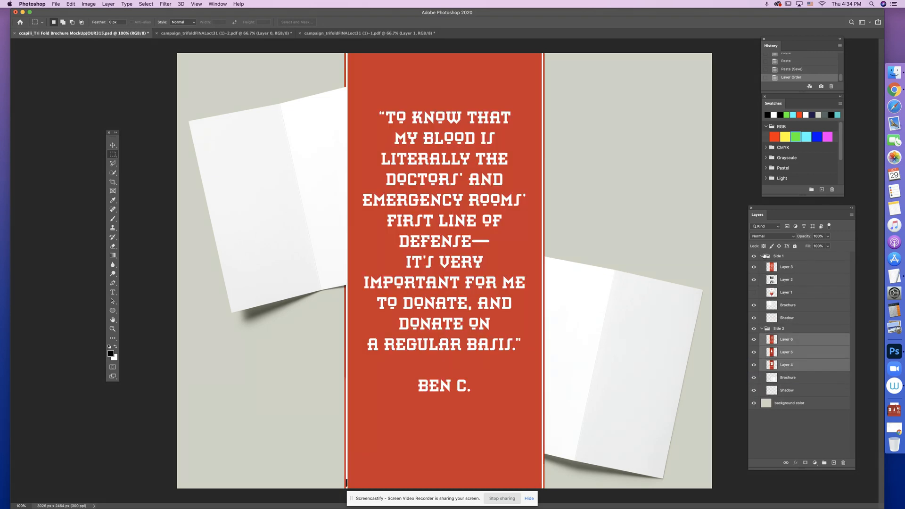
{"action": "left_click", "coordinate": [761, 329]}
- Toggle the visibility of the Side 1 and Side 2 groups to check which panels and brochure each one contains
{"action": "left_click", "coordinate": [754, 329]}
{"action": "left_click", "coordinate": [754, 330]}
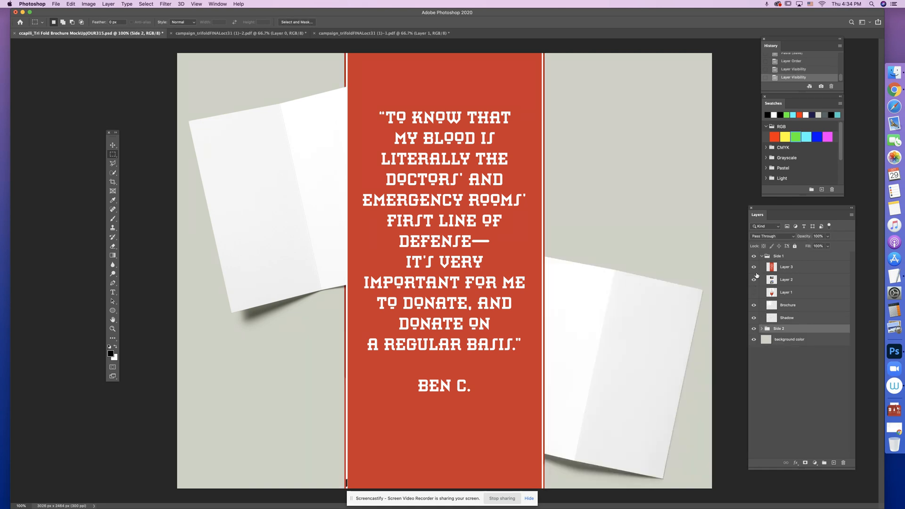
{"action": "left_click", "coordinate": [754, 257]}
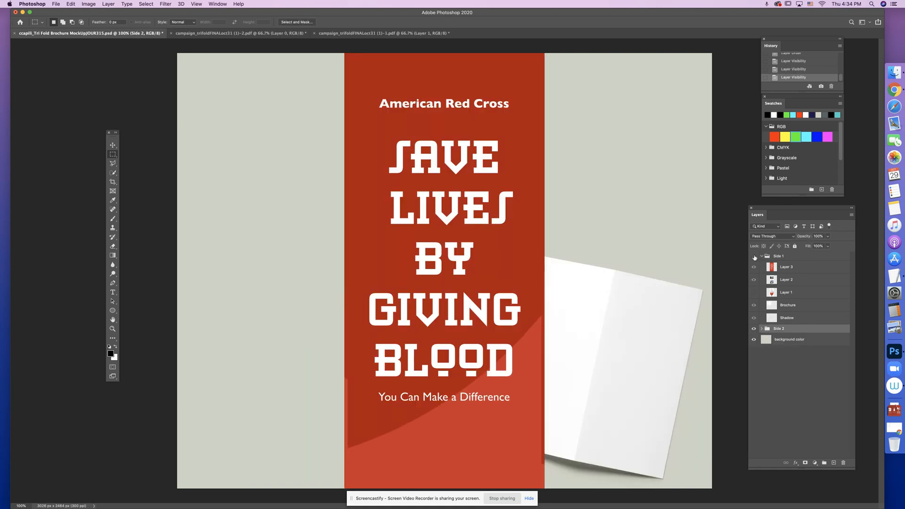
{"action": "left_click", "coordinate": [754, 257]}
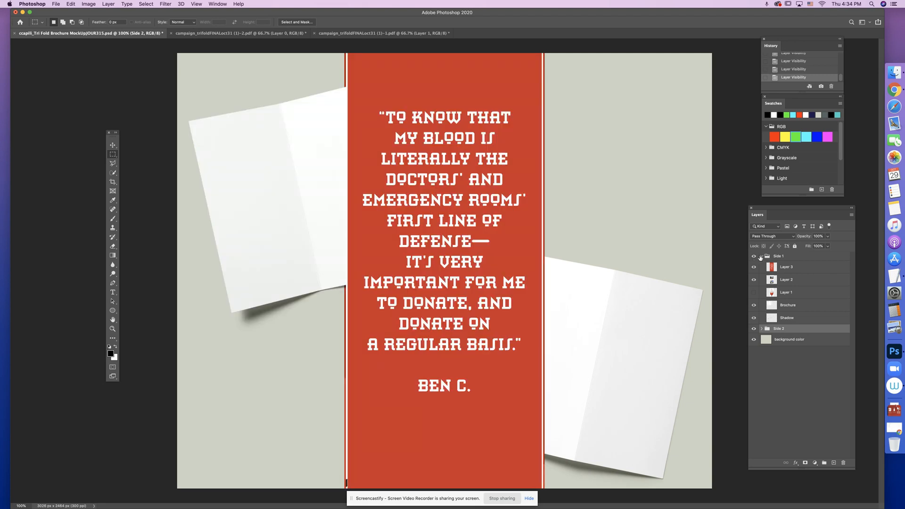
{"action": "left_click", "coordinate": [762, 256]}
{"action": "left_click", "coordinate": [779, 257]}
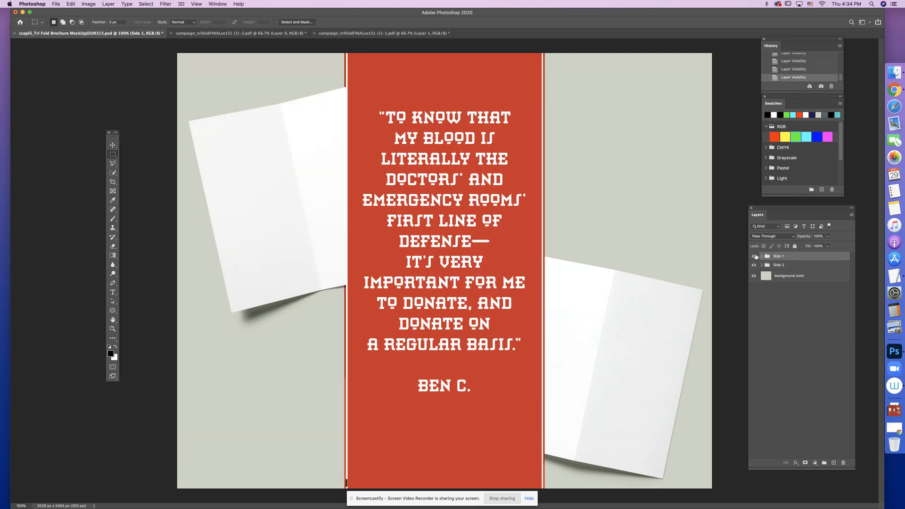
{"action": "left_click", "coordinate": [754, 258]}
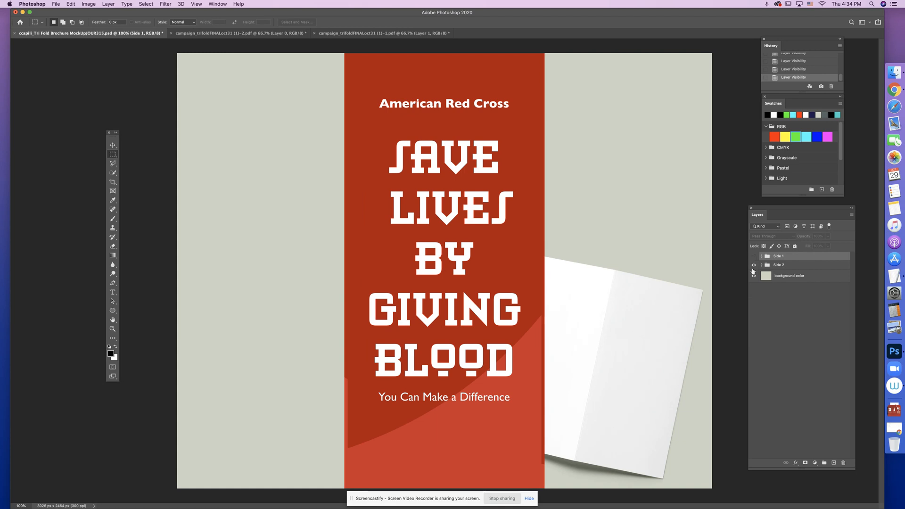
{"action": "left_click", "coordinate": [754, 265]}
{"action": "left_click", "coordinate": [755, 265]}
{"action": "left_click", "coordinate": [761, 264]}
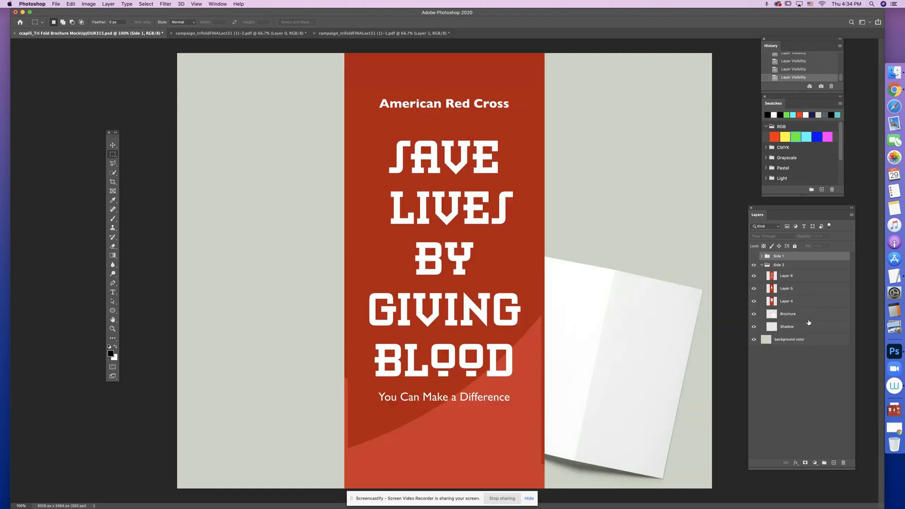
{"action": "left_click", "coordinate": [761, 264]}
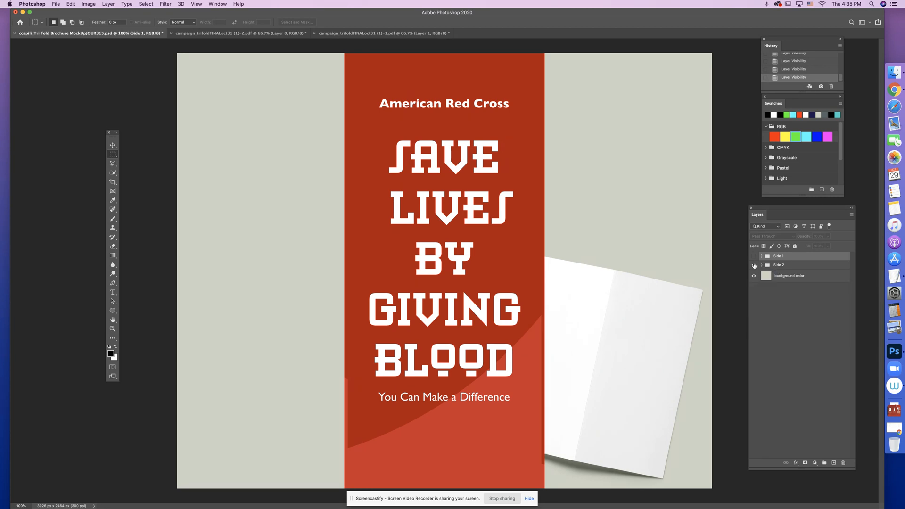
- Hide the Side 2 group, show the Side 1 group and expand it with all three panel layers visible
{"action": "left_click", "coordinate": [754, 265]}
{"action": "left_click", "coordinate": [754, 256]}
{"action": "left_click", "coordinate": [761, 257]}
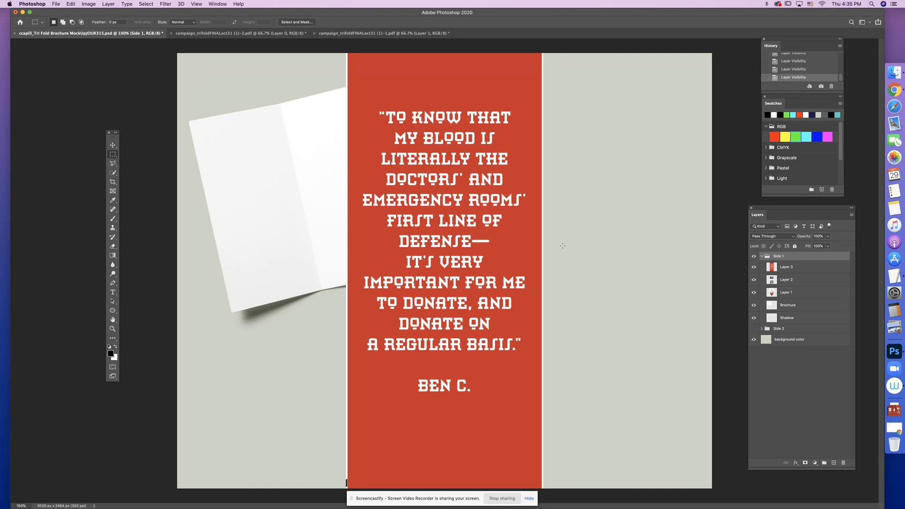
- Lower the opacity of the three Side 1 panel layers, with Layer 3 at 54% and Layer 1 at 83%
{"action": "left_click", "coordinate": [797, 268]}
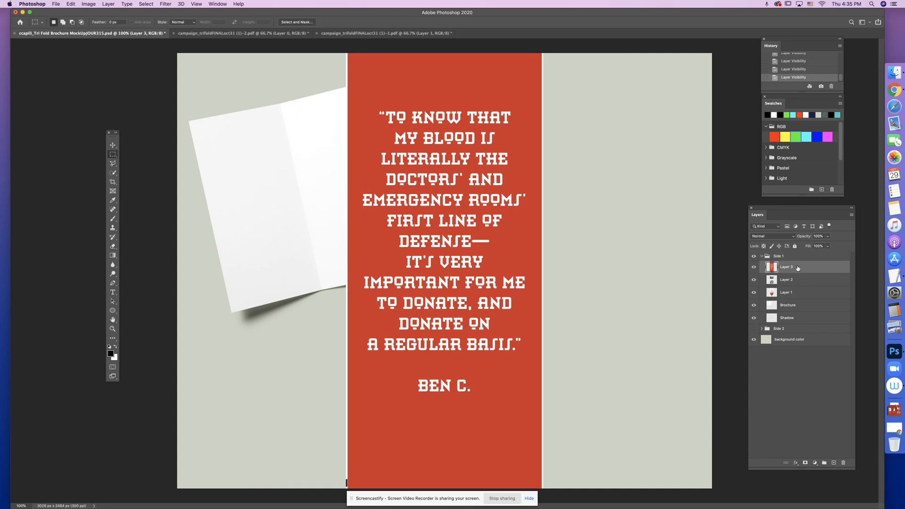
{"action": "left_click", "coordinate": [827, 237]}
{"action": "left_click_drag", "start_coordinate": [813, 245], "coordinate": [815, 247]}
{"action": "key", "text": "alt+bracketleft"}
{"action": "left_click", "coordinate": [828, 237]}
{"action": "key", "text": "alt+bracketleft"}
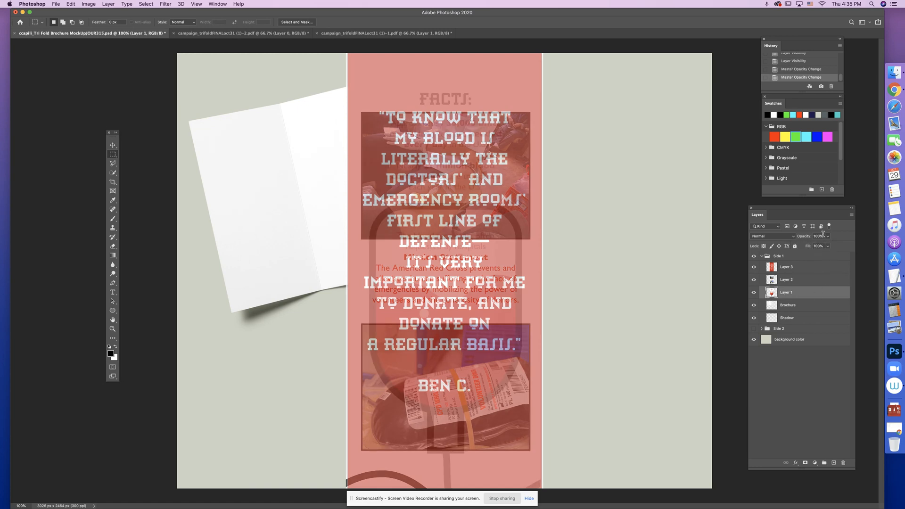
{"action": "left_click", "coordinate": [829, 237]}
{"action": "left_click_drag", "start_coordinate": [816, 246], "coordinate": [815, 246]}
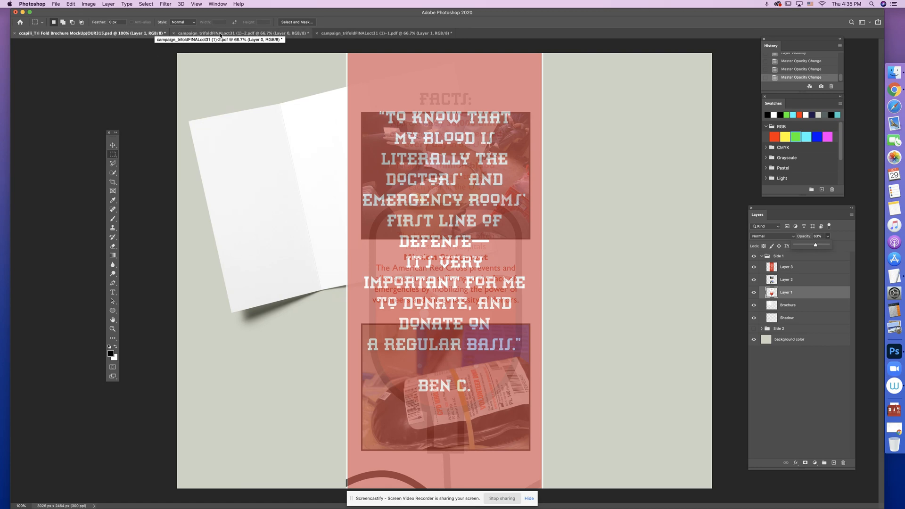
- Check the panel order in the inside artwork and leave only Layer 3 of the three Side 1 panel layers visible and selected
{"action": "left_click", "coordinate": [220, 34]}
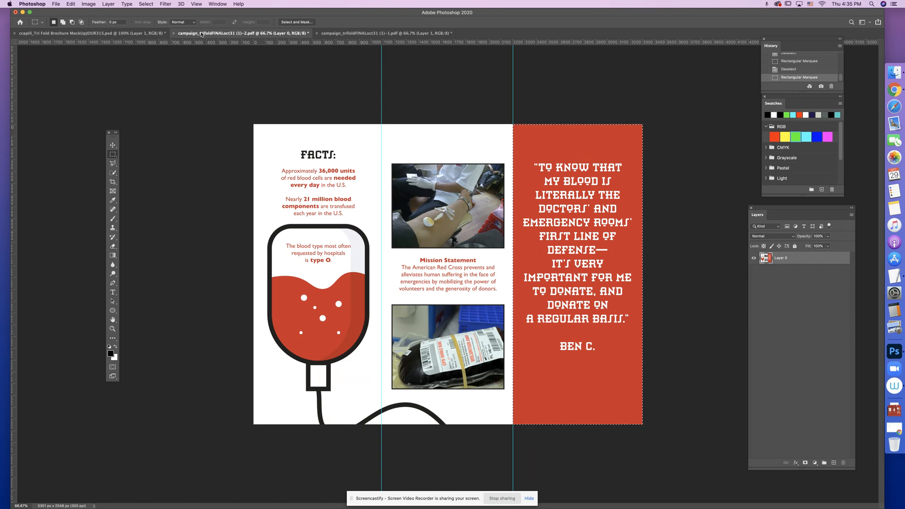
{"action": "left_click", "coordinate": [133, 34]}
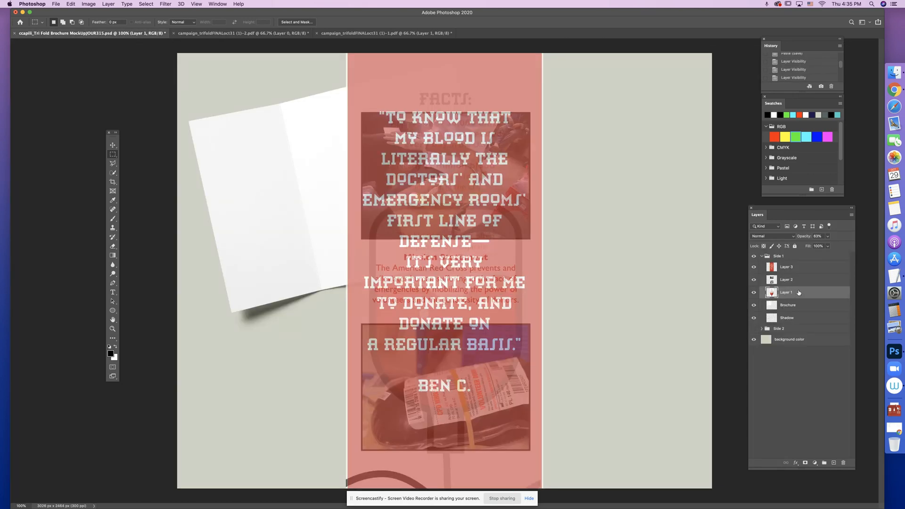
{"action": "left_click", "coordinate": [754, 280]}
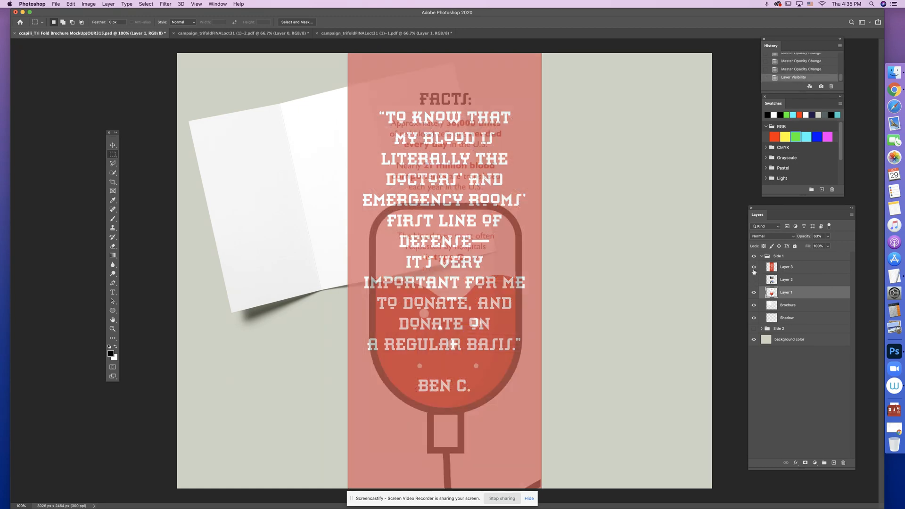
{"action": "left_click", "coordinate": [754, 267]}
{"action": "left_click", "coordinate": [754, 292]}
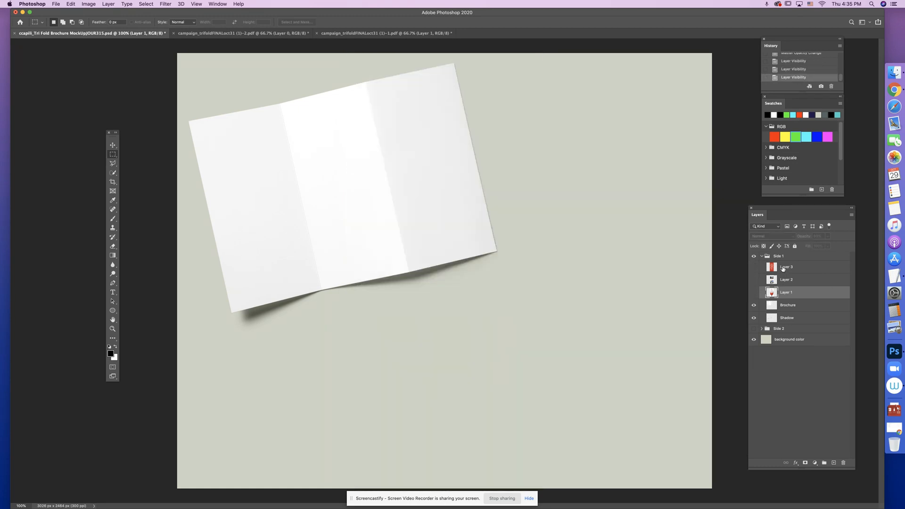
{"action": "left_click", "coordinate": [783, 267]}
{"action": "left_click", "coordinate": [753, 268]}
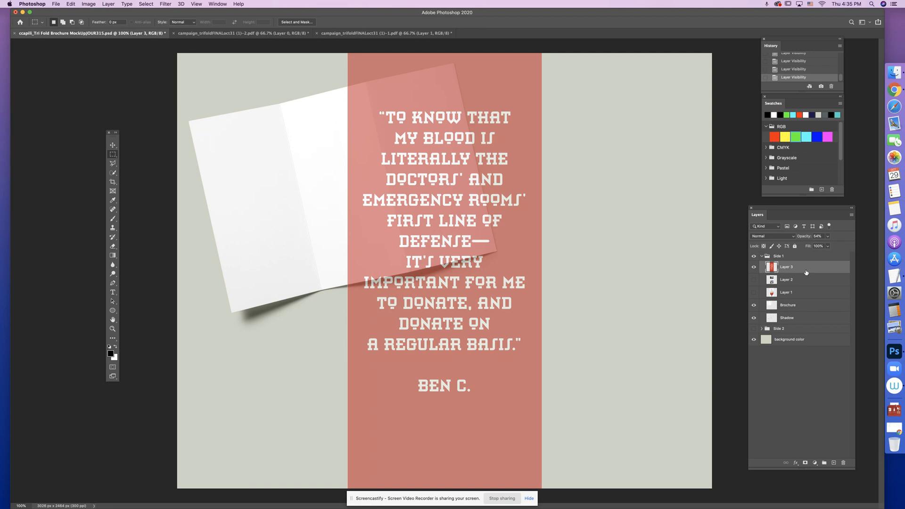
- Free-transform Layer 3 to about 48% scale, rotate it about -12.6° and place it over the right panel of the Side 1 brochure
{"action": "left_click", "coordinate": [71, 4]}
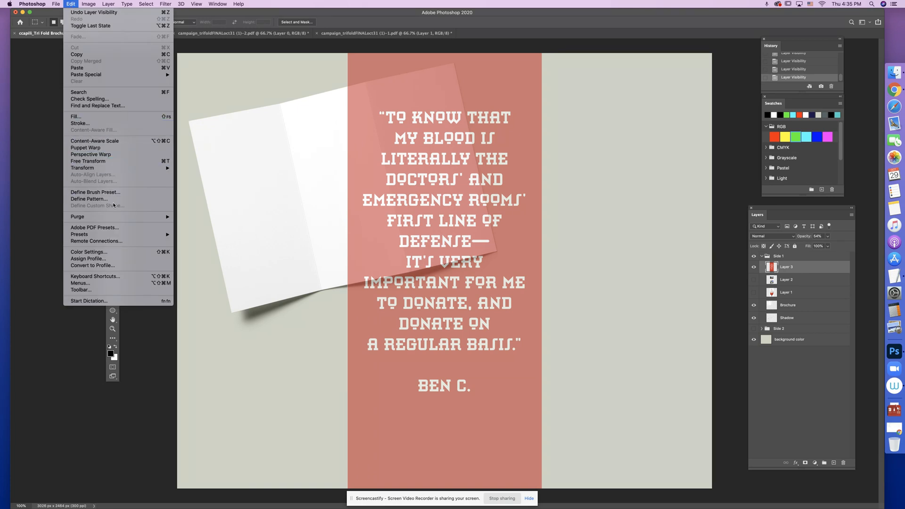
{"action": "left_click", "coordinate": [114, 162]}
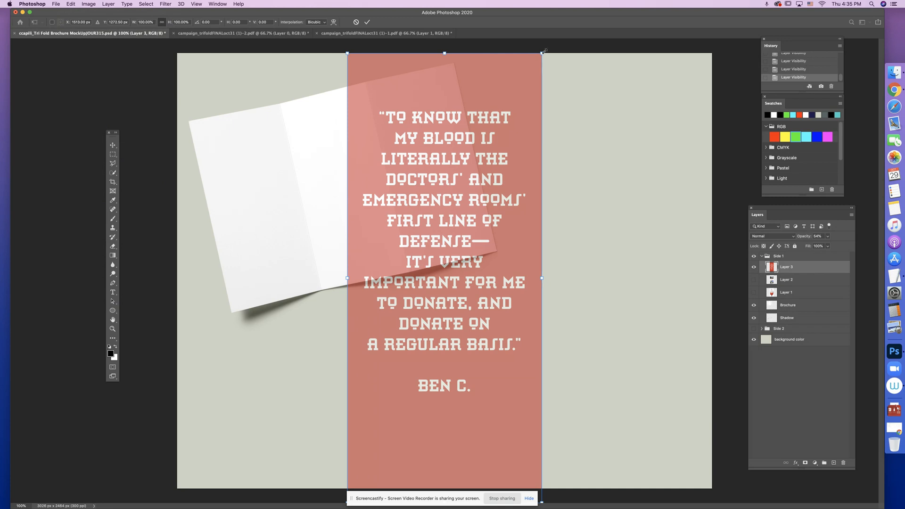
{"action": "left_click_drag", "start_coordinate": [544, 50], "coordinate": [461, 250]}
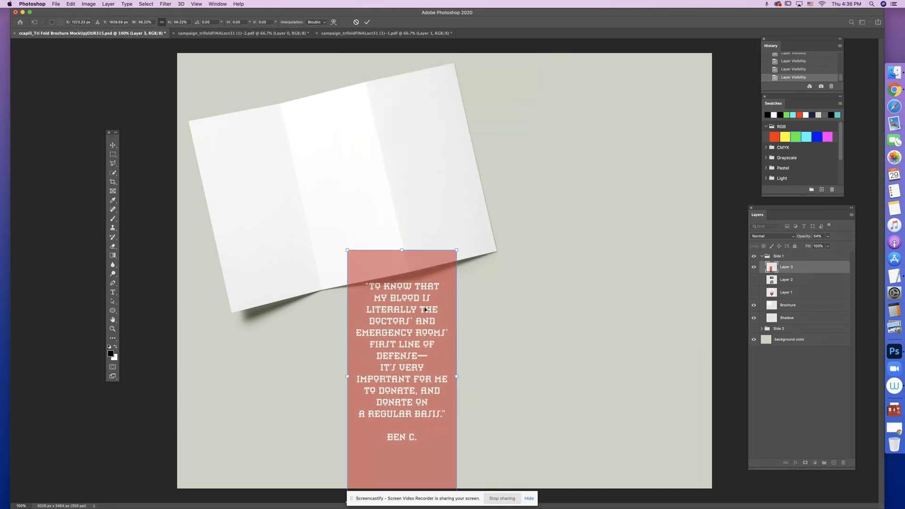
{"action": "left_click_drag", "start_coordinate": [426, 309], "coordinate": [459, 108]}
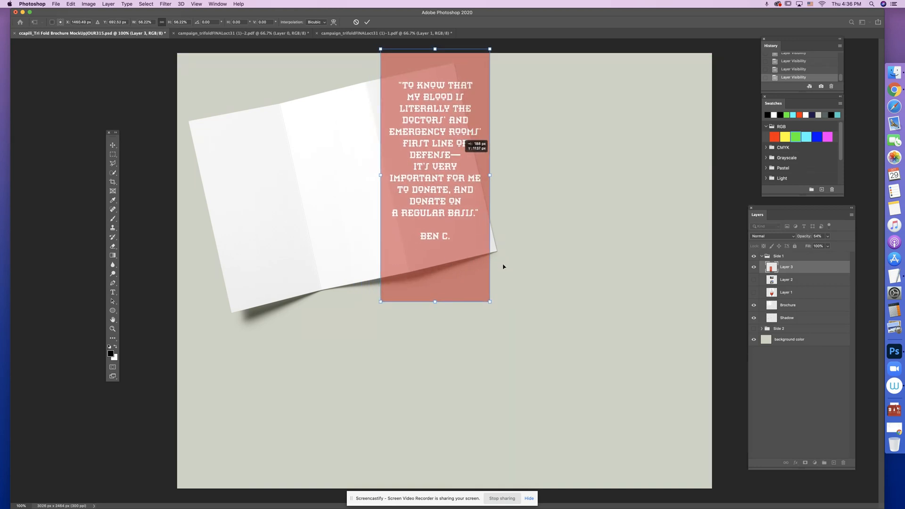
{"action": "left_click_drag", "start_coordinate": [490, 302], "coordinate": [477, 274]}
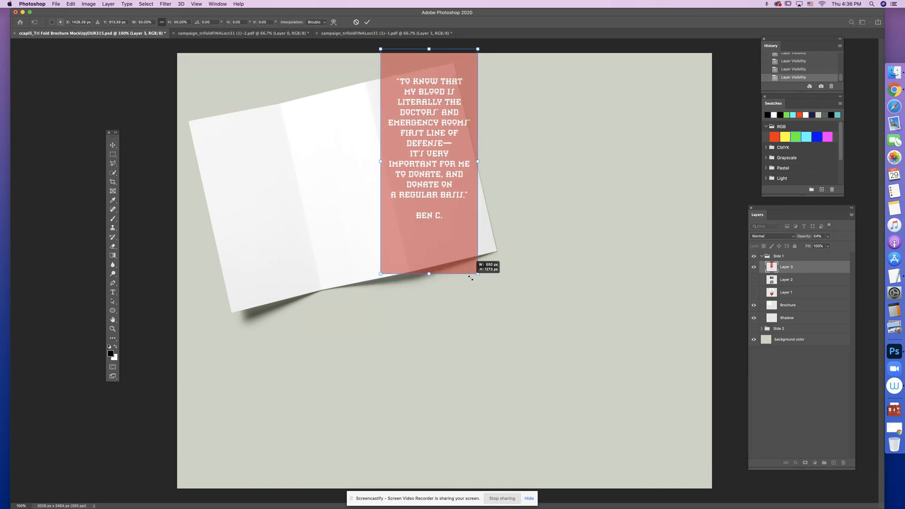
{"action": "mouse_move", "coordinate": [420, 185]}
{"action": "left_mouse_down"}
{"action": "mouse_move", "coordinate": [446, 198]}
{"action": "mouse_move", "coordinate": [431, 193]}
{"action": "left_mouse_up"}
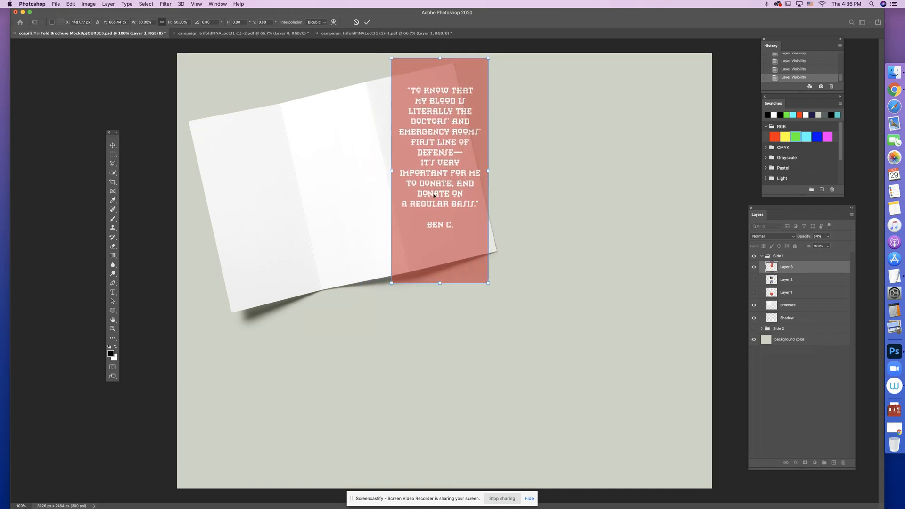
{"action": "left_click_drag", "start_coordinate": [489, 284], "coordinate": [499, 248]}
{"action": "left_click_drag", "start_coordinate": [451, 202], "coordinate": [445, 205]}
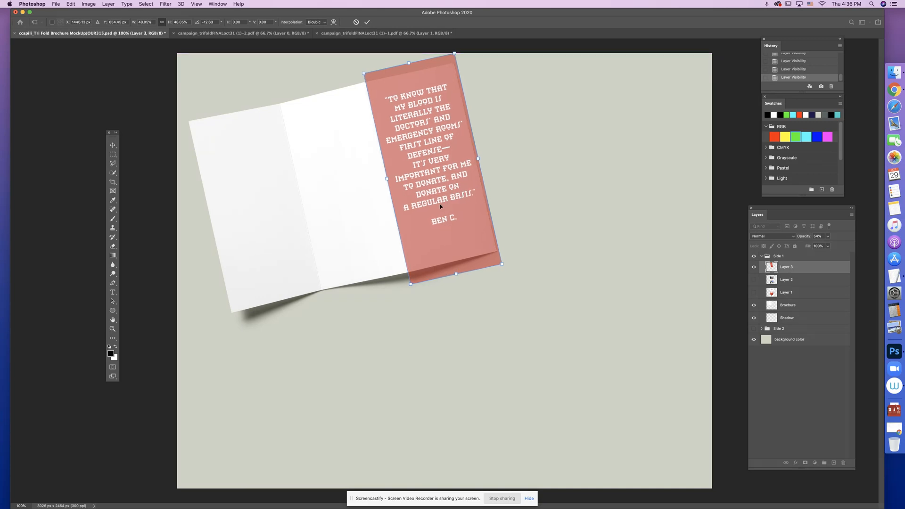
- Distort Layer 3 so its two top corners meet the top corners of the brochure's right panel
{"action": "key", "text": "super+equal"}
{"action": "key", "text": "super+equal"}
{"action": "key", "text": "super+equal"}
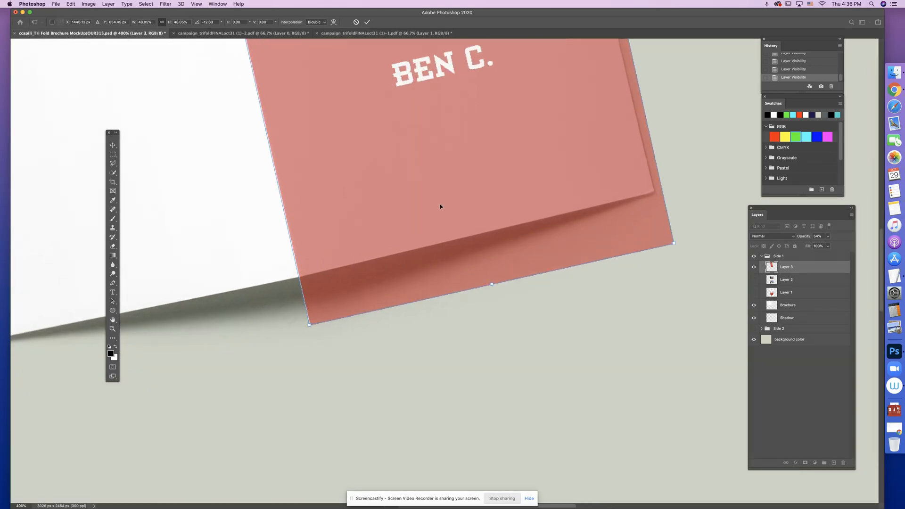
{"action": "left_click_drag", "start_coordinate": [448, 154], "coordinate": [434, 240]}
{"action": "scroll", "coordinate": [434, 241], "scroll_direction": "up", "scroll_amount": 10}
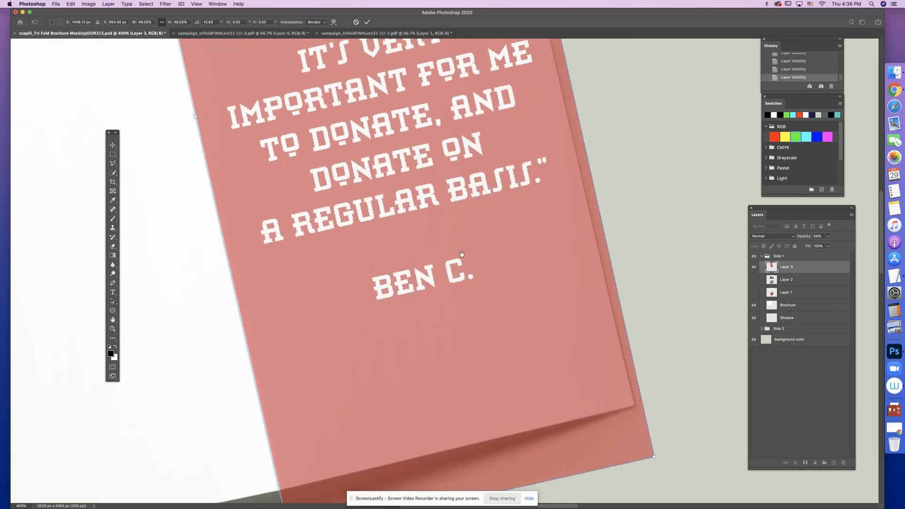
{"action": "scroll", "coordinate": [414, 244], "scroll_direction": "up", "scroll_amount": 5}
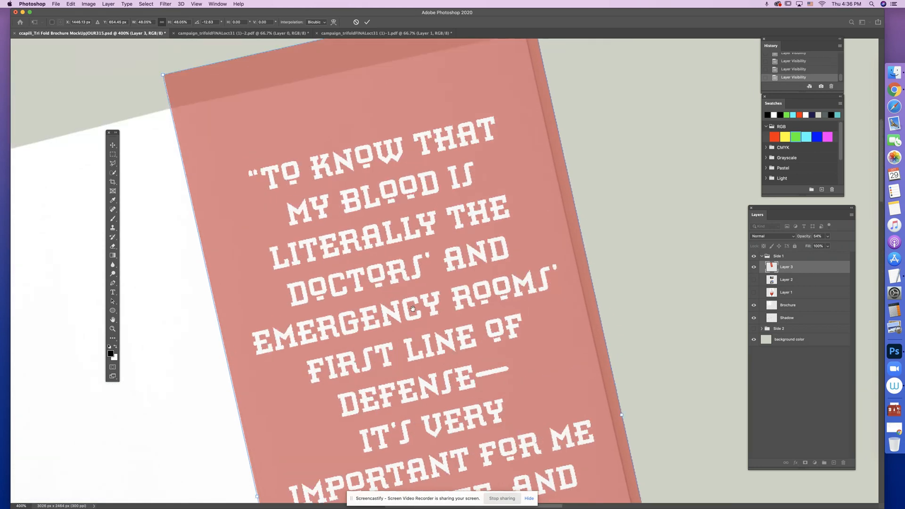
{"action": "right_click", "coordinate": [350, 148]}
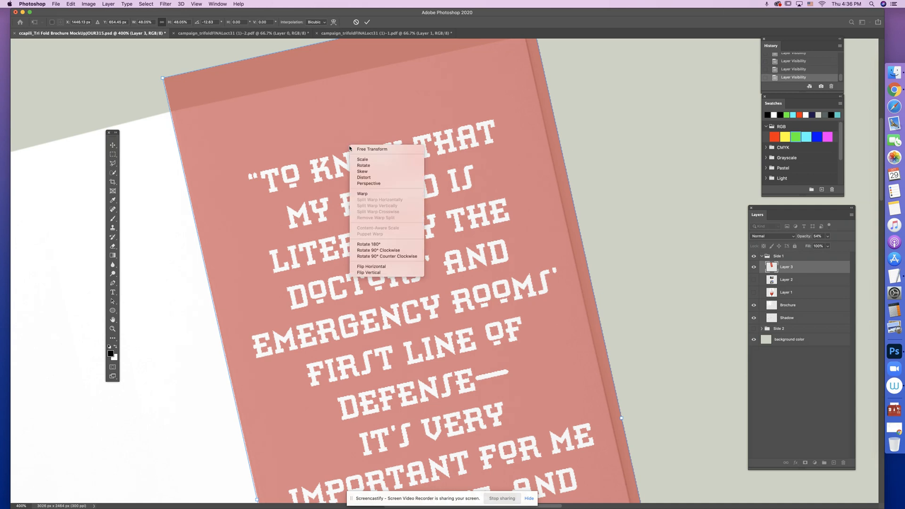
{"action": "left_click", "coordinate": [364, 178]}
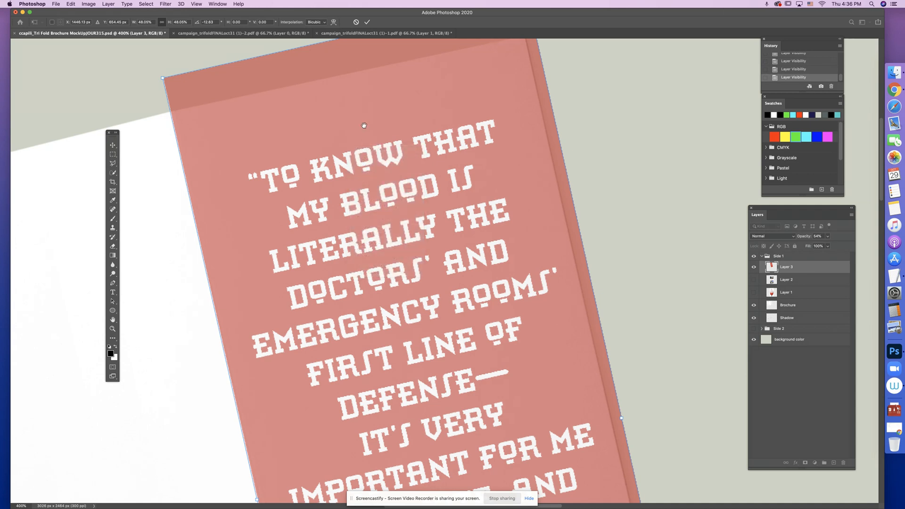
{"action": "scroll", "coordinate": [364, 125], "scroll_direction": "up", "scroll_amount": 2}
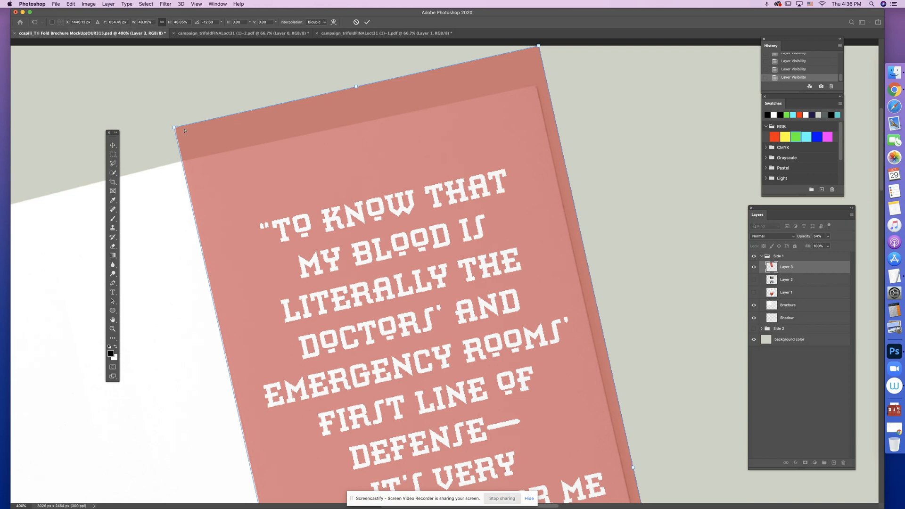
{"action": "left_click_drag", "start_coordinate": [184, 131], "coordinate": [183, 159]}
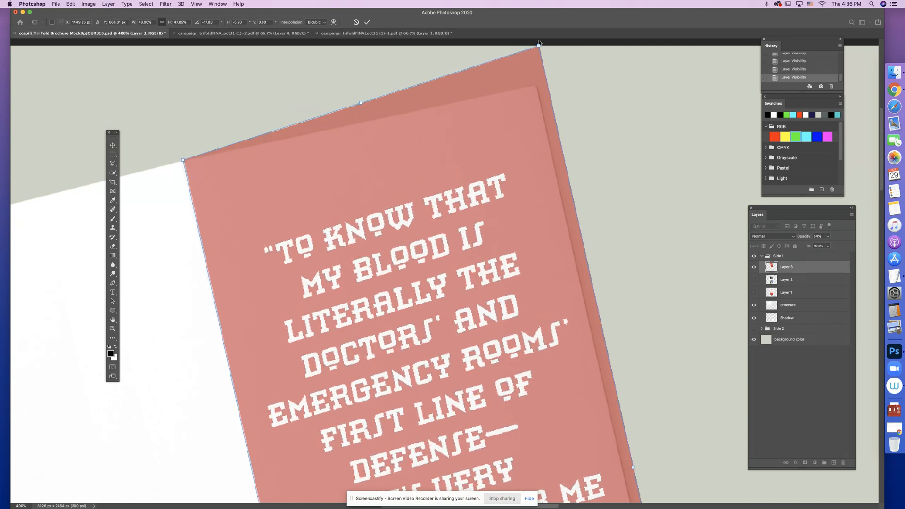
{"action": "left_click_drag", "start_coordinate": [539, 46], "coordinate": [536, 85]}
- Fit Layer 3's two bottom corners to the bottom corners of the brochure's right panel and apply the transform
{"action": "scroll", "coordinate": [504, 220], "scroll_direction": "down", "scroll_amount": 10}
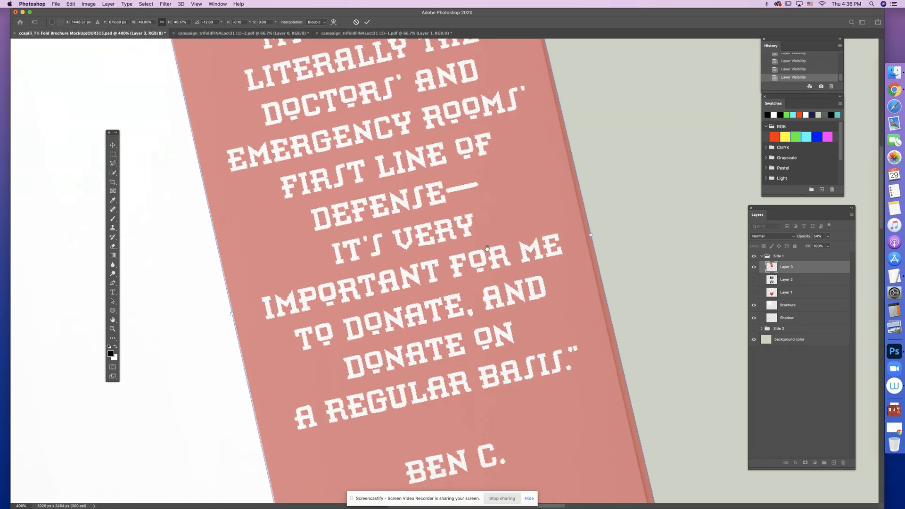
{"action": "scroll", "coordinate": [490, 305], "scroll_direction": "down", "scroll_amount": 3}
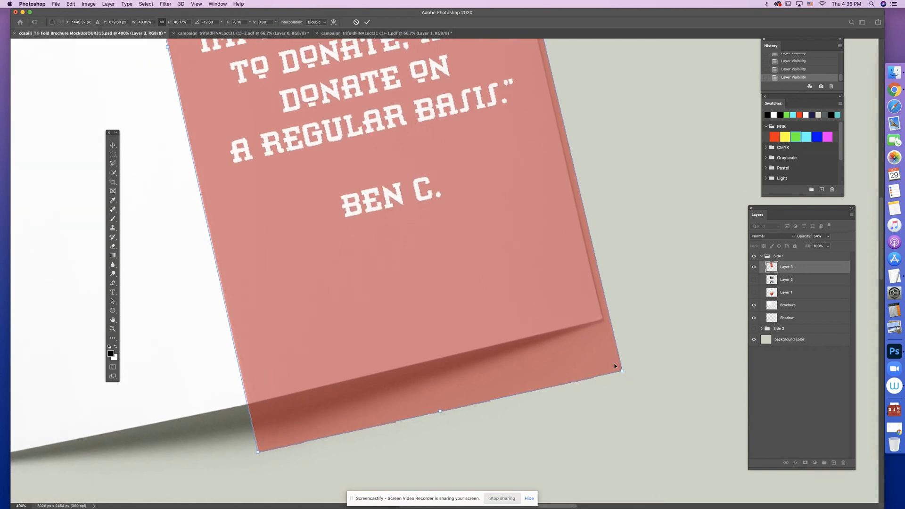
{"action": "left_click_drag", "start_coordinate": [623, 372], "coordinate": [603, 319]}
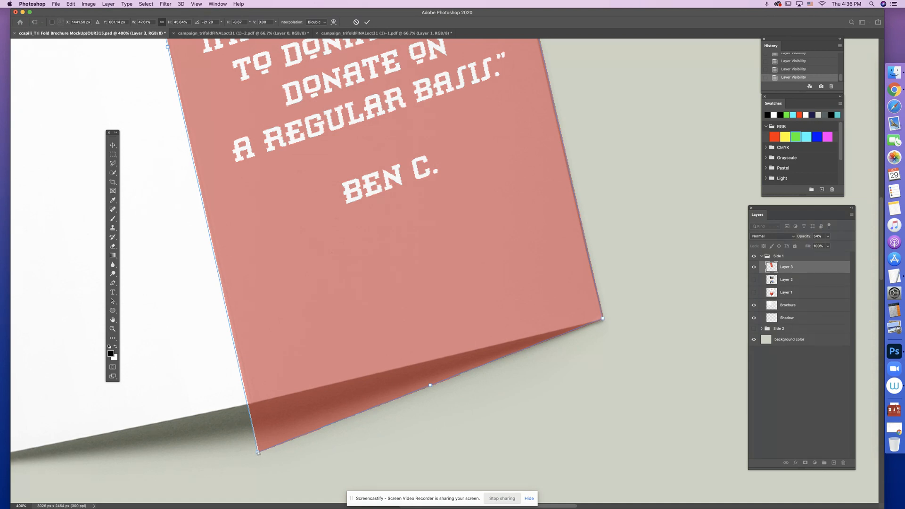
{"action": "left_click_drag", "start_coordinate": [258, 453], "coordinate": [253, 404]}
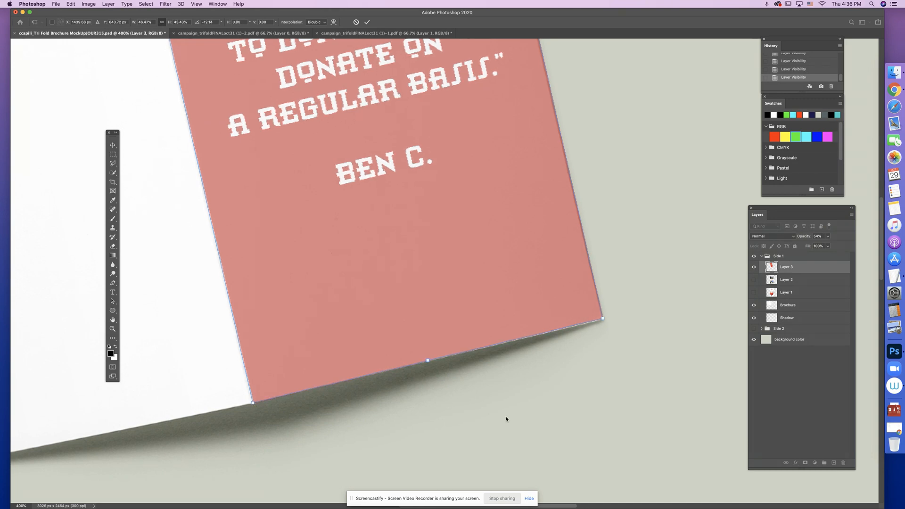
{"action": "left_click_drag", "start_coordinate": [603, 320], "coordinate": [603, 320]}
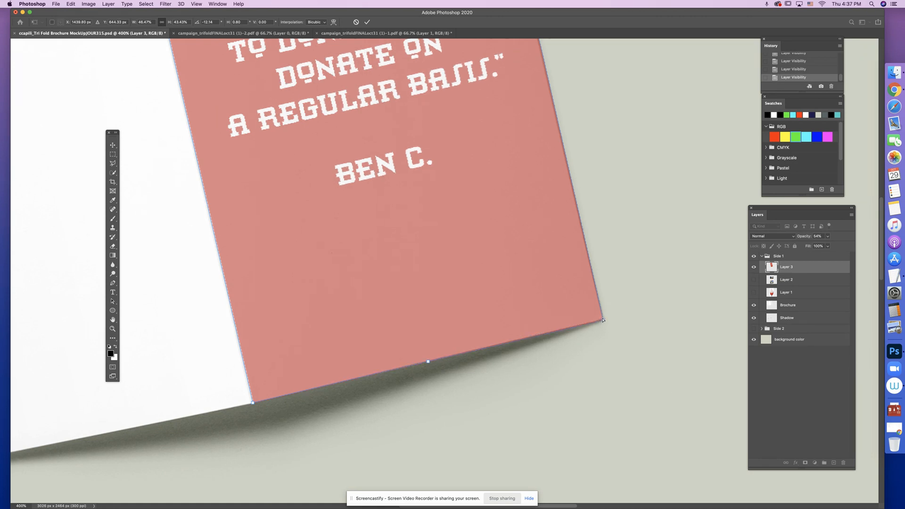
{"action": "key", "text": "super+minus"}
{"action": "key", "text": "super+minus"}
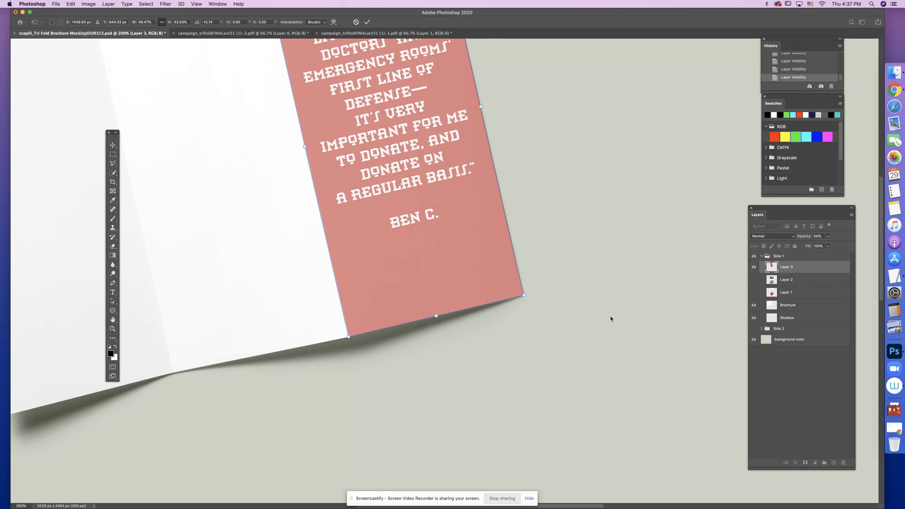
{"action": "scroll", "coordinate": [610, 318], "scroll_direction": "up", "scroll_amount": 5}
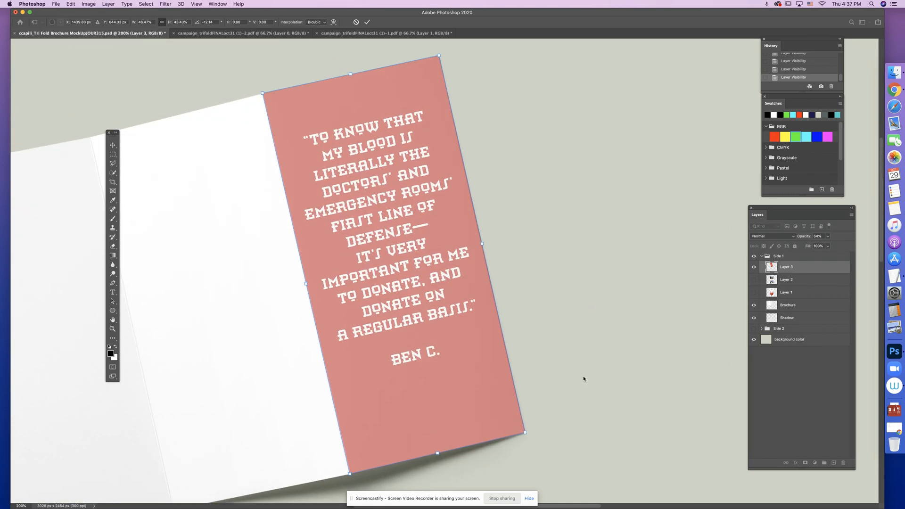
{"action": "key", "text": "Return"}
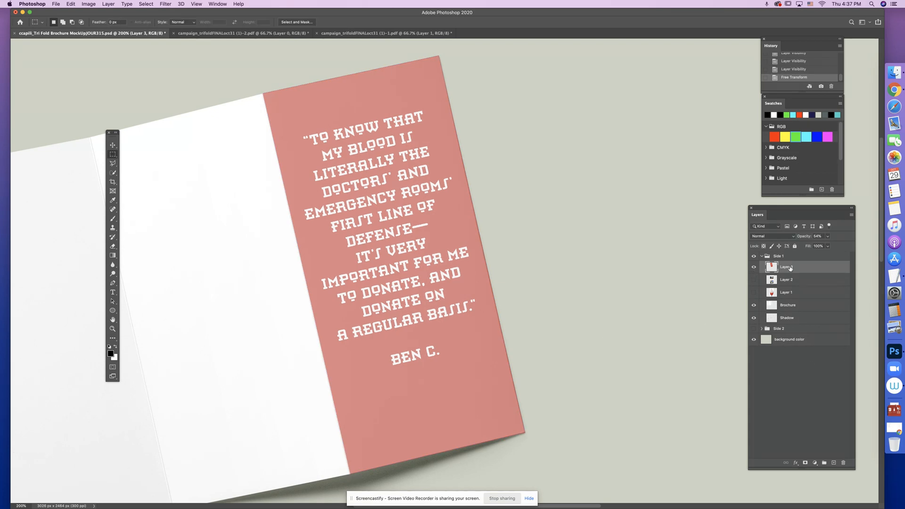
- Raise Layer 3's opacity to 100%
{"action": "left_click", "coordinate": [828, 237]}
{"action": "left_click_drag", "start_coordinate": [828, 246], "coordinate": [843, 247]}
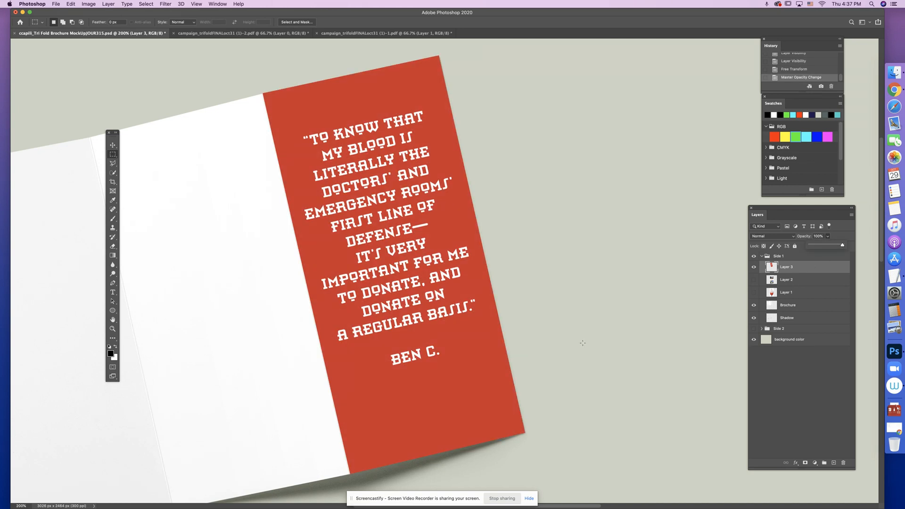
{"action": "key", "text": "super+minus"}
{"action": "key", "text": "super+minus"}
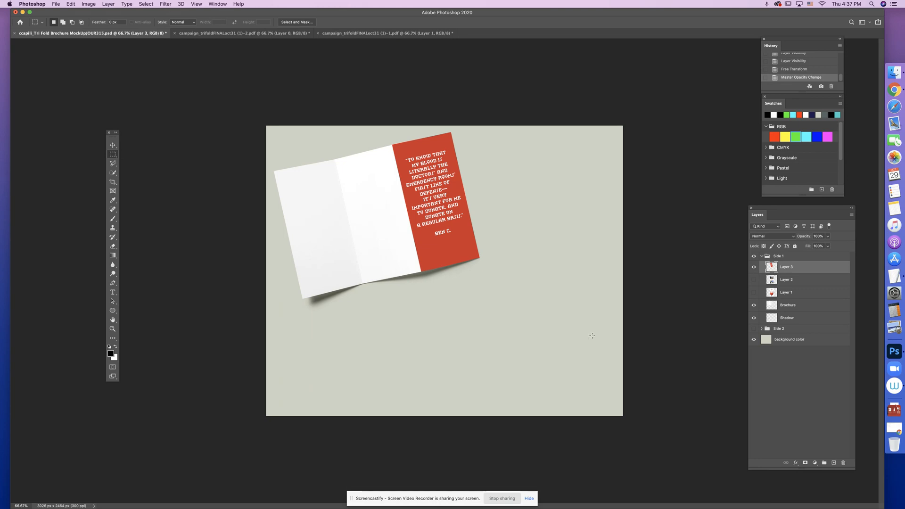
- Select and show Layer 2, and hide Layer 3 in the Side 1 group
{"action": "key", "text": "super+plus"}
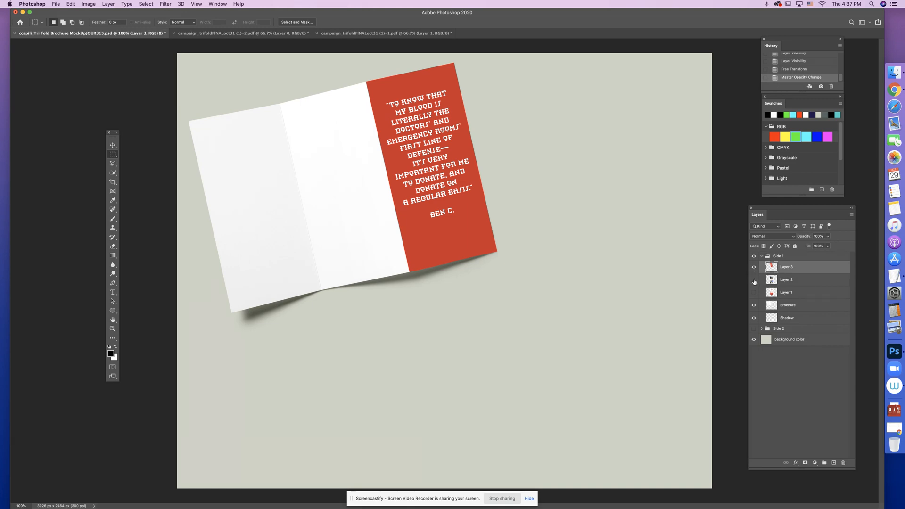
{"action": "left_click", "coordinate": [792, 282]}
{"action": "left_click", "coordinate": [753, 282]}
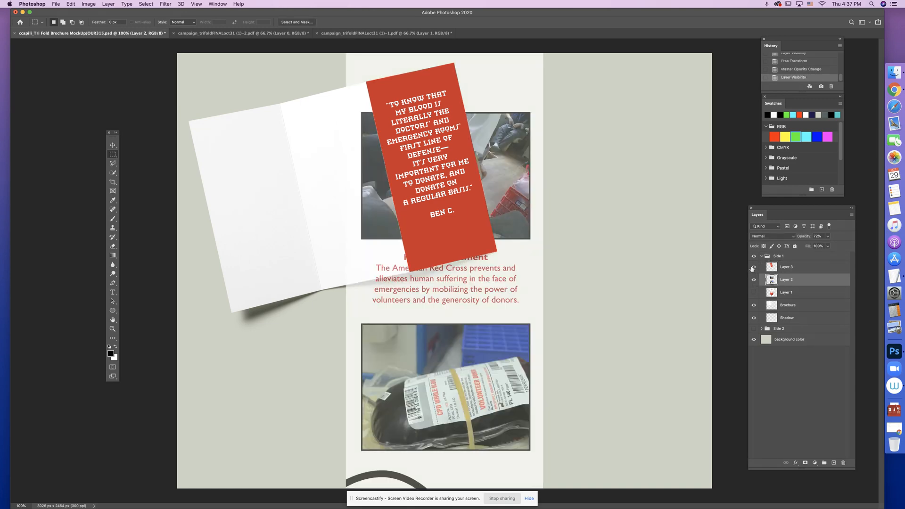
{"action": "left_click", "coordinate": [752, 268]}
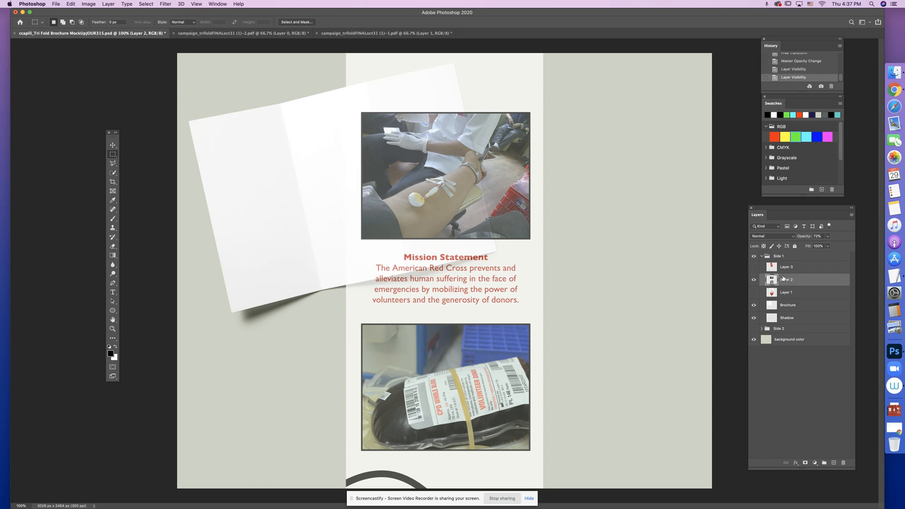
- Free-transform Layer 2 to about 40% scale, place it over the brochure's middle panel and rotate it counterclockwise to match the panel's tilt
{"action": "left_click", "coordinate": [70, 4]}
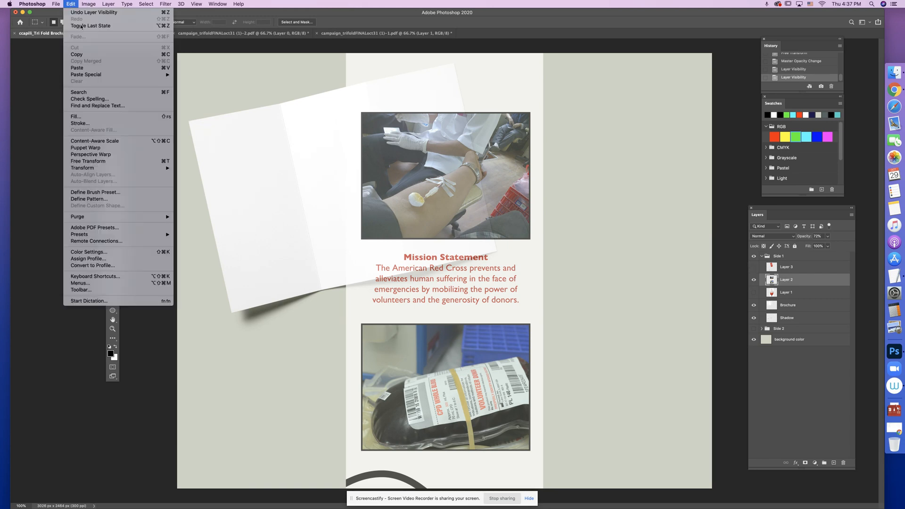
{"action": "left_click", "coordinate": [98, 161]}
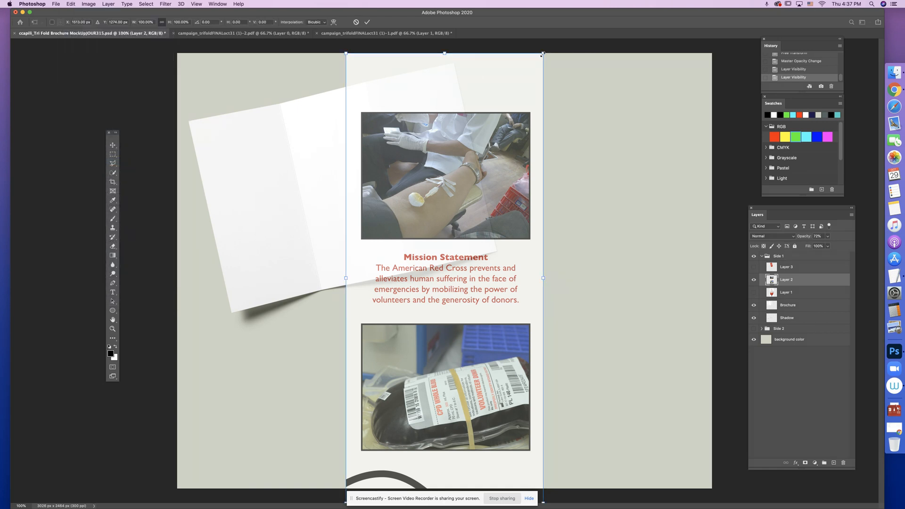
{"action": "left_click_drag", "start_coordinate": [543, 54], "coordinate": [423, 325]}
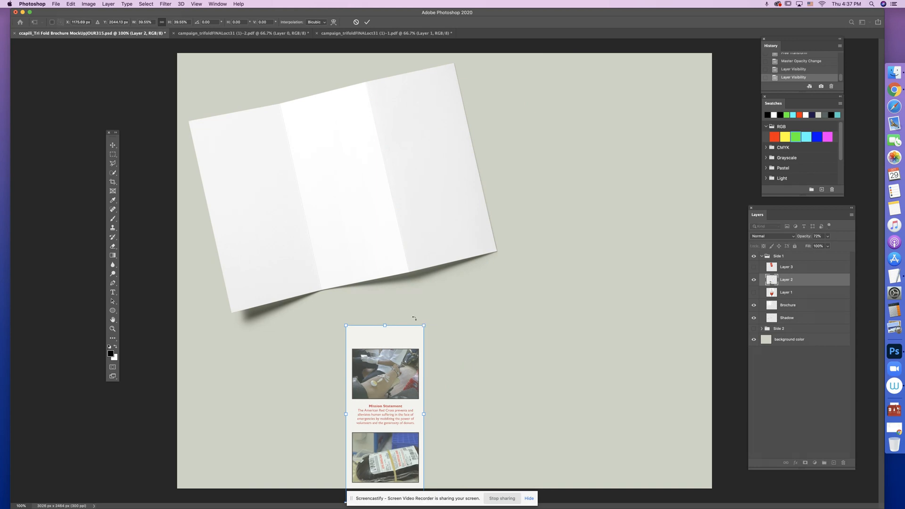
{"action": "left_click_drag", "start_coordinate": [393, 365], "coordinate": [350, 128]}
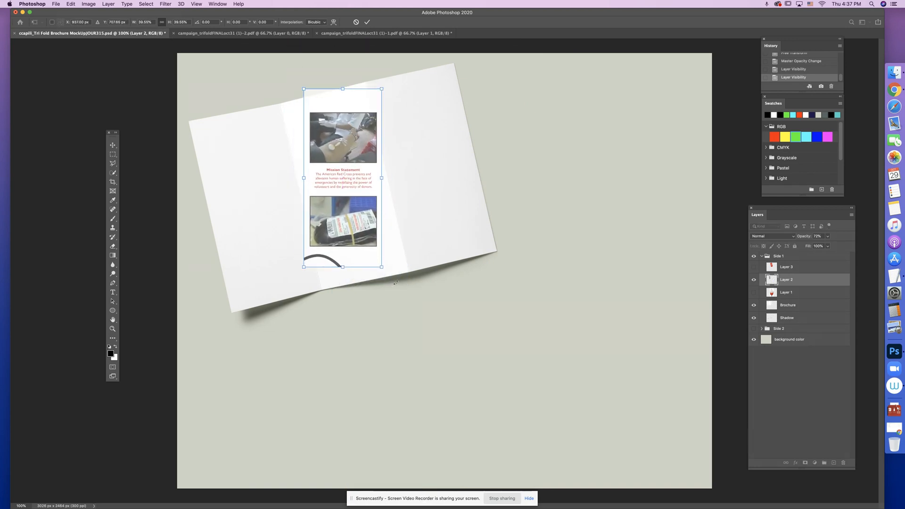
{"action": "left_click_drag", "start_coordinate": [395, 283], "coordinate": [415, 268]}
- Distort Layer 2 so its two top corners meet the top corners of the brochure's middle panel
{"action": "key", "text": "super+plus"}
{"action": "key", "text": "super+plus"}
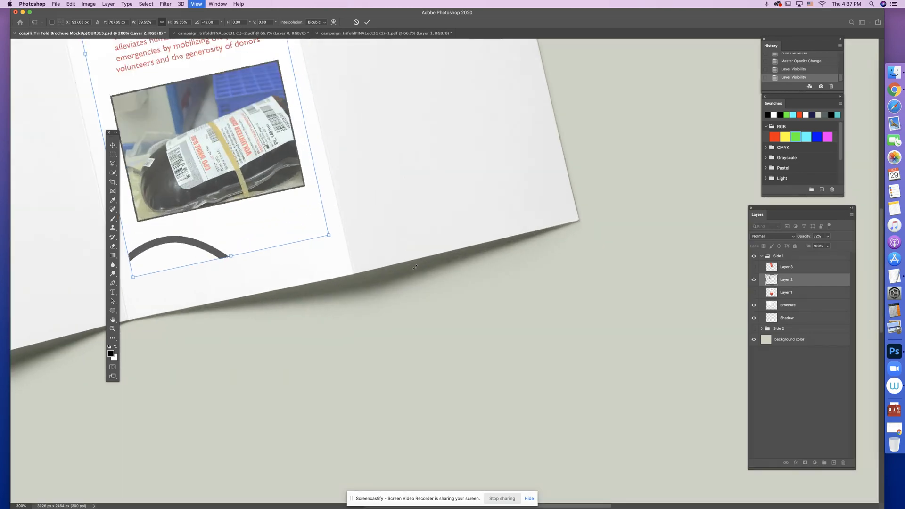
{"action": "left_click_drag", "start_coordinate": [245, 110], "coordinate": [471, 274]}
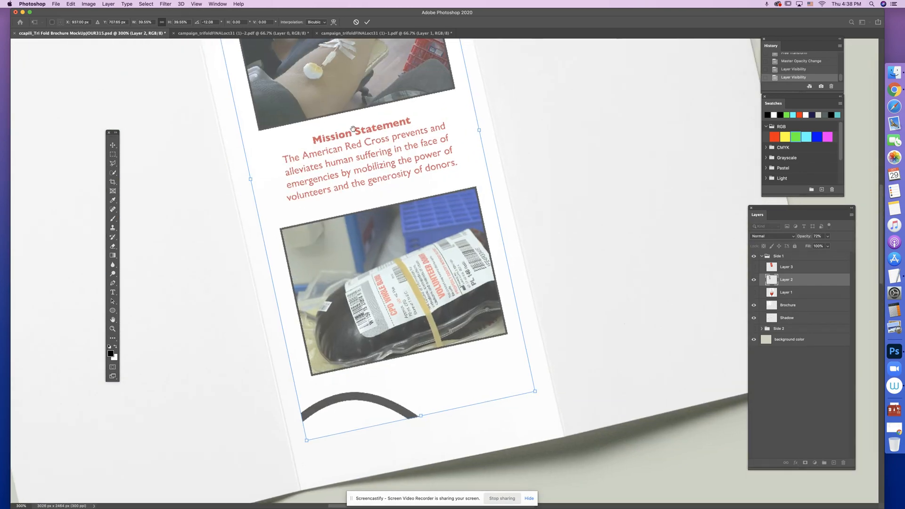
{"action": "left_click_drag", "start_coordinate": [354, 132], "coordinate": [375, 270]}
{"action": "left_click_drag", "start_coordinate": [325, 206], "coordinate": [323, 299]}
{"action": "left_click_drag", "start_coordinate": [324, 118], "coordinate": [324, 145]}
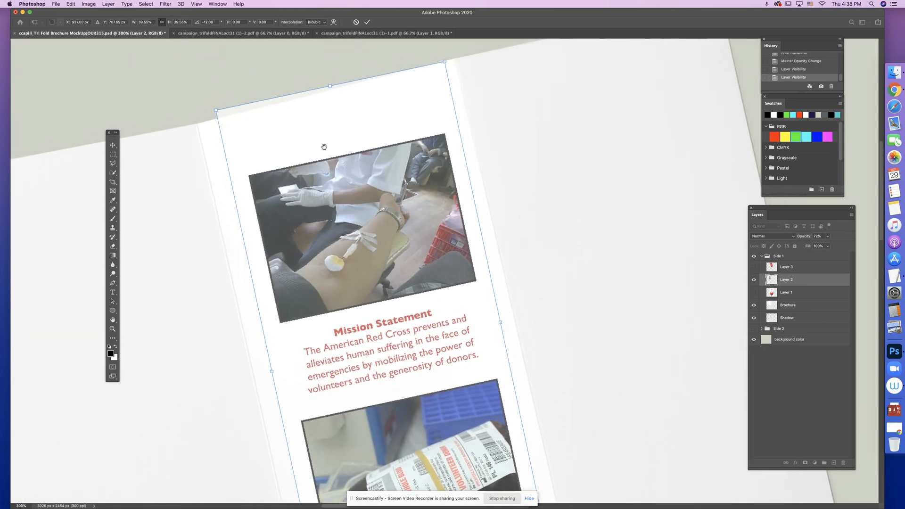
{"action": "right_click", "coordinate": [333, 137]}
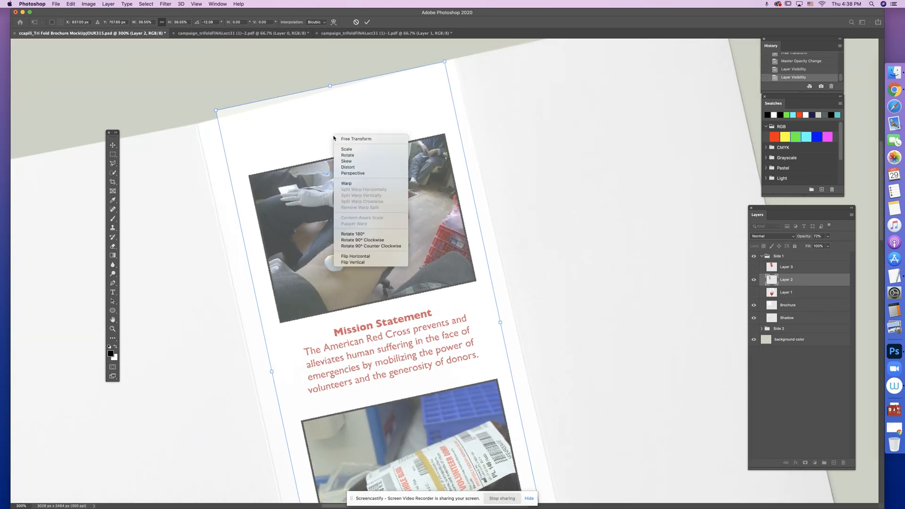
{"action": "left_click", "coordinate": [342, 167]}
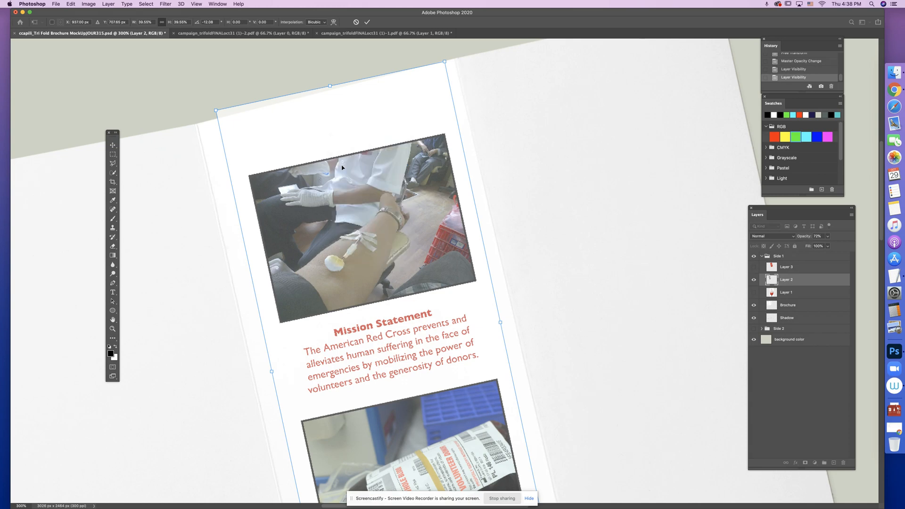
{"action": "left_click_drag", "start_coordinate": [216, 112], "coordinate": [196, 124]}
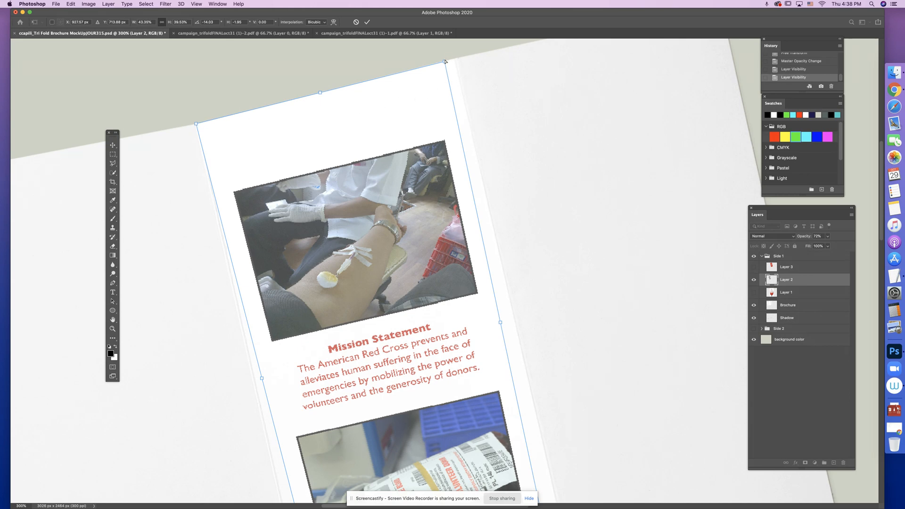
{"action": "left_click_drag", "start_coordinate": [444, 62], "coordinate": [456, 60]}
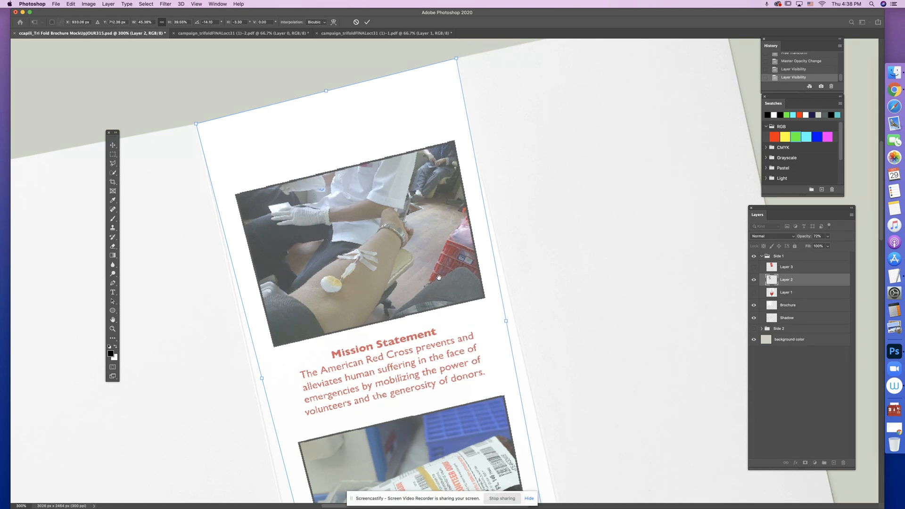
- Stretch Layer 2's two bottom corners to the bottom corners of the brochure's middle panel
{"action": "scroll", "coordinate": [441, 322], "scroll_direction": "down", "scroll_amount": 10}
{"action": "scroll", "coordinate": [407, 268], "scroll_direction": "down", "scroll_amount": 5}
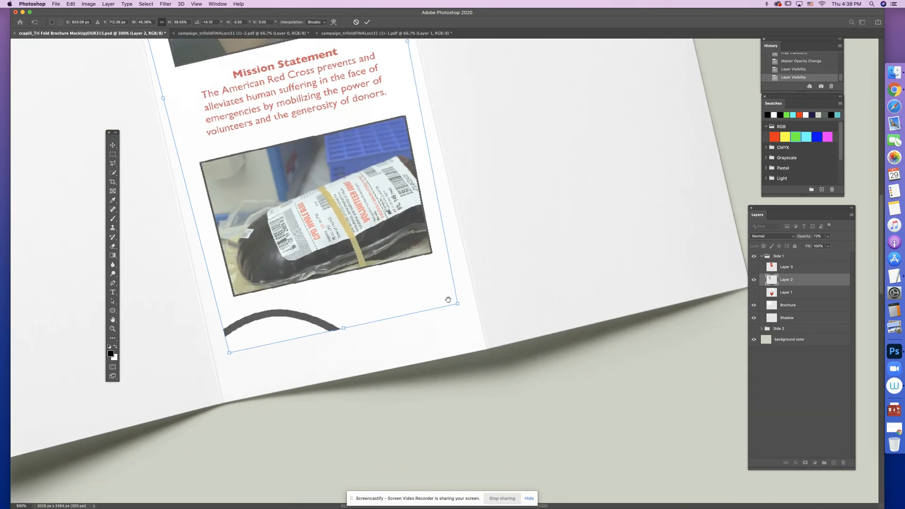
{"action": "left_click_drag", "start_coordinate": [457, 304], "coordinate": [481, 325]}
{"action": "left_click_drag", "start_coordinate": [481, 348], "coordinate": [485, 349]}
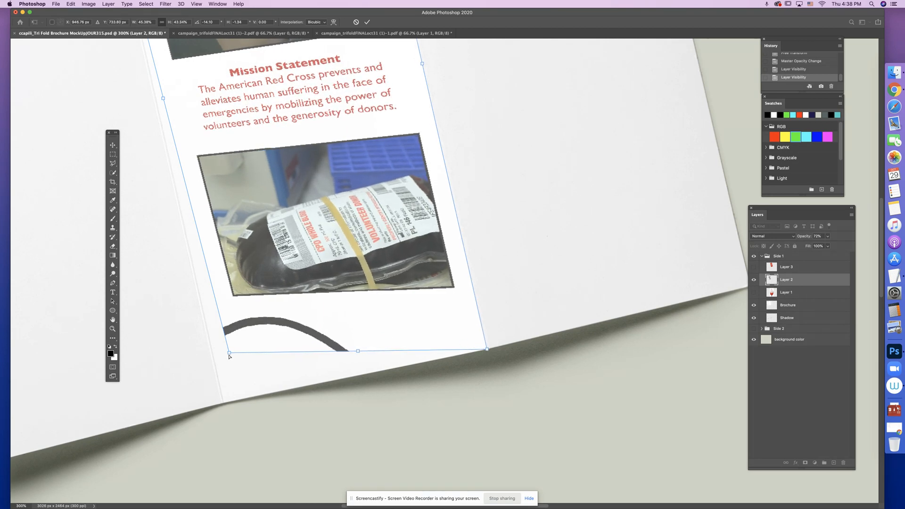
{"action": "left_click_drag", "start_coordinate": [229, 355], "coordinate": [223, 403]}
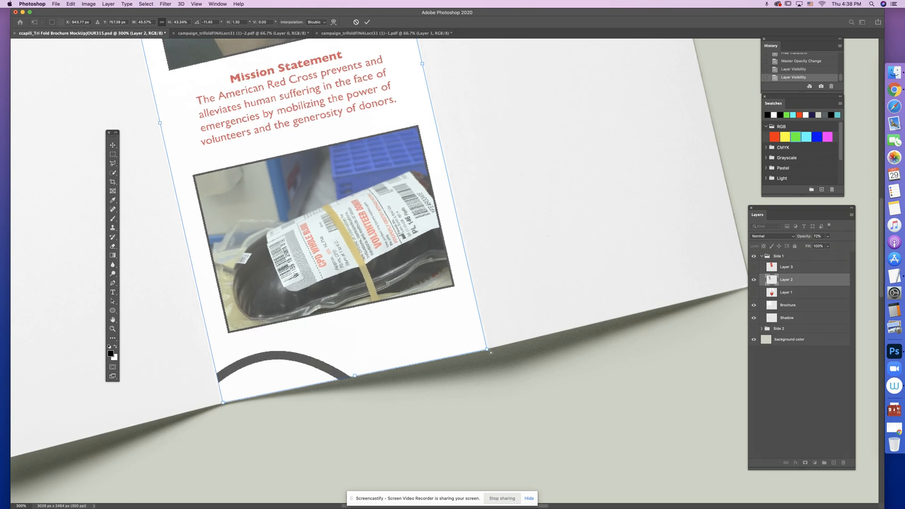
{"action": "left_click_drag", "start_coordinate": [489, 350], "coordinate": [489, 351]}
{"action": "left_click_drag", "start_coordinate": [265, 196], "coordinate": [311, 306]}
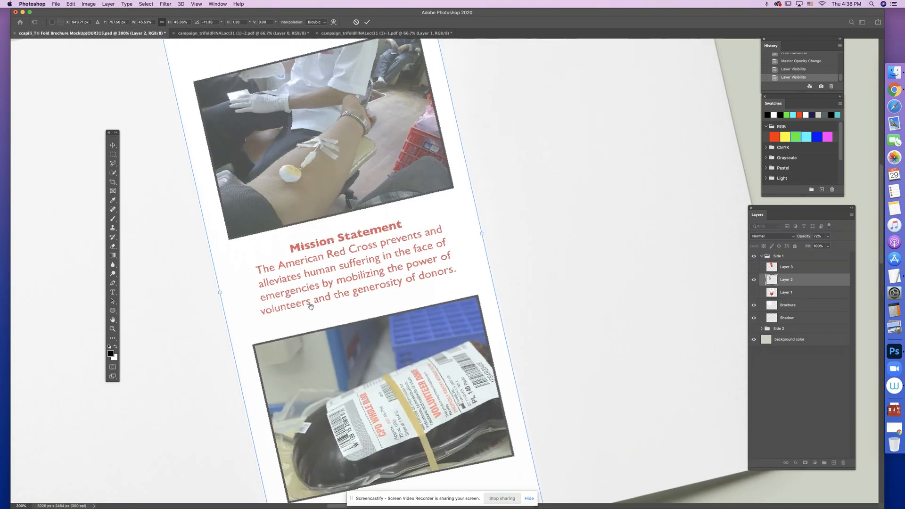
- Apply Layer 2's distortion over the brochure's middle panel and show Layer 3 again
{"action": "scroll", "coordinate": [311, 307], "scroll_direction": "up", "scroll_amount": 5}
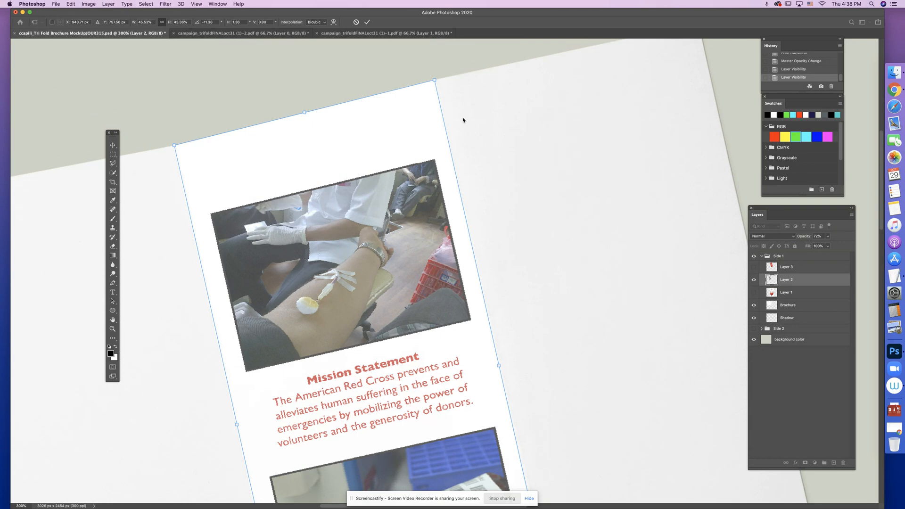
{"action": "key", "text": "super+minus"}
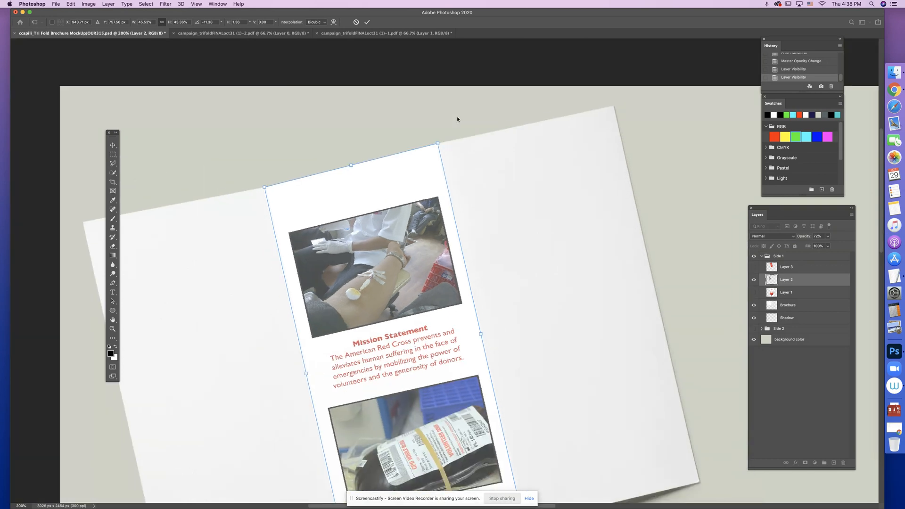
{"action": "left_click_drag", "start_coordinate": [480, 208], "coordinate": [444, 142]}
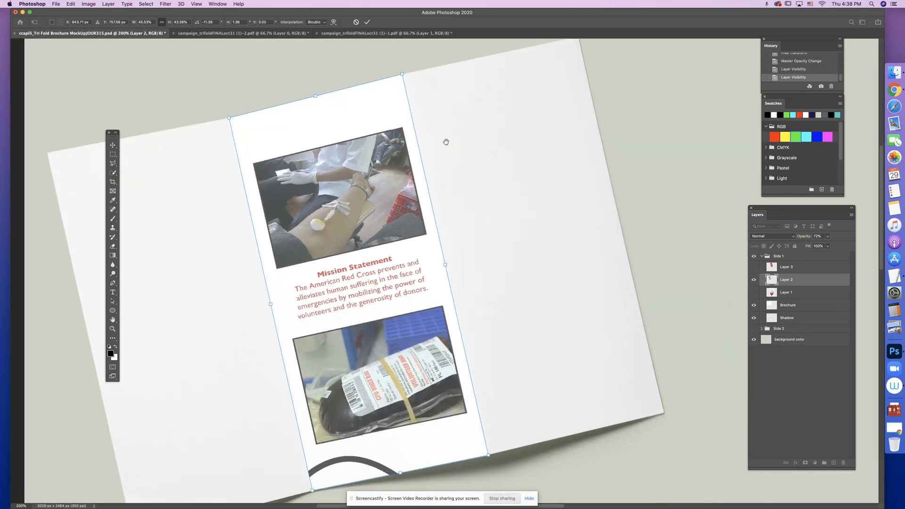
{"action": "key", "text": "Return"}
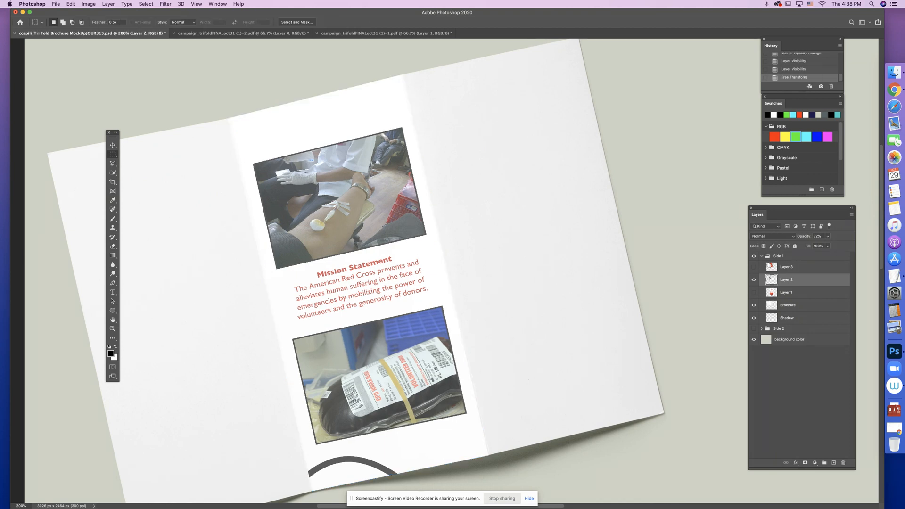
{"action": "left_click", "coordinate": [753, 267]}
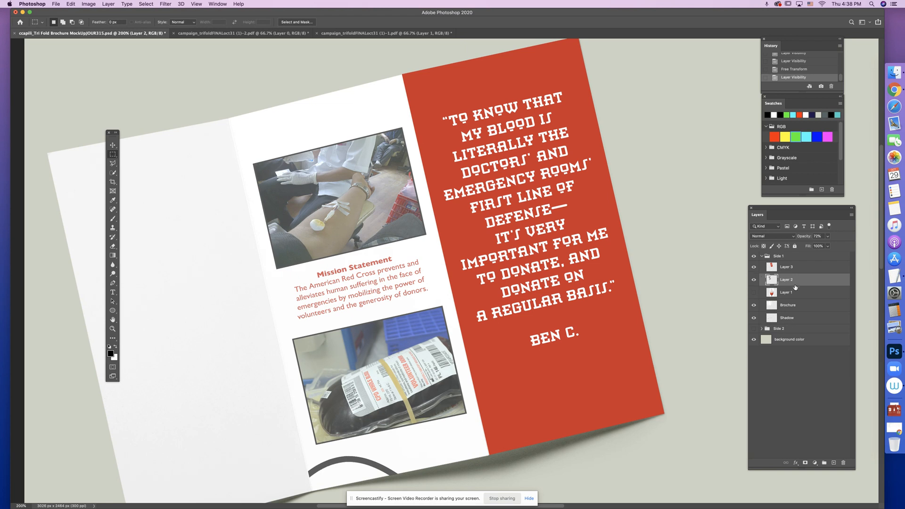
- Set Layer 2's opacity to 100% and save the mockup document
{"action": "left_click", "coordinate": [827, 236]}
{"action": "left_click_drag", "start_coordinate": [843, 249], "coordinate": [847, 248]}
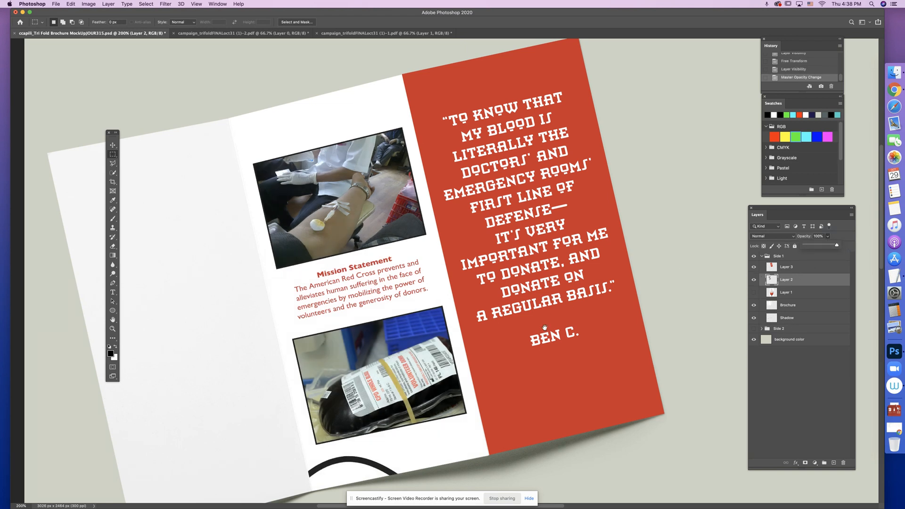
{"action": "key", "text": "super+minus"}
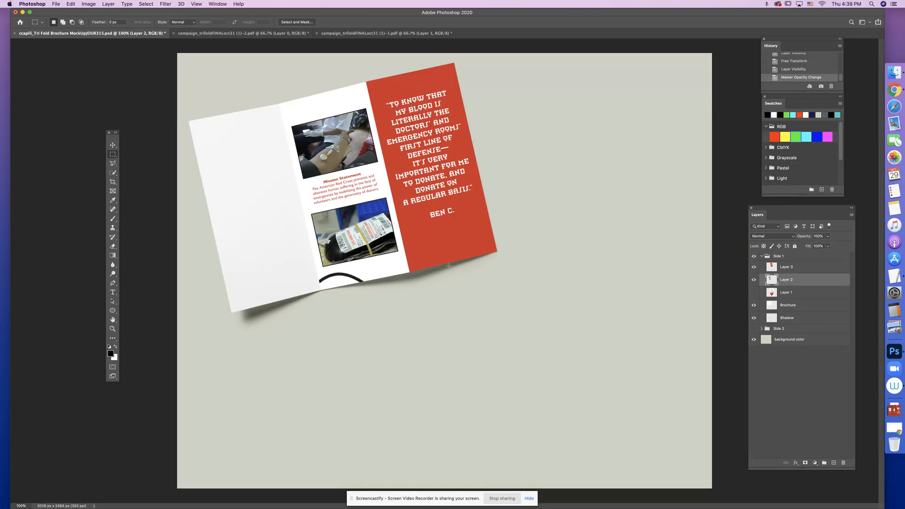
{"action": "key", "text": "super+s"}
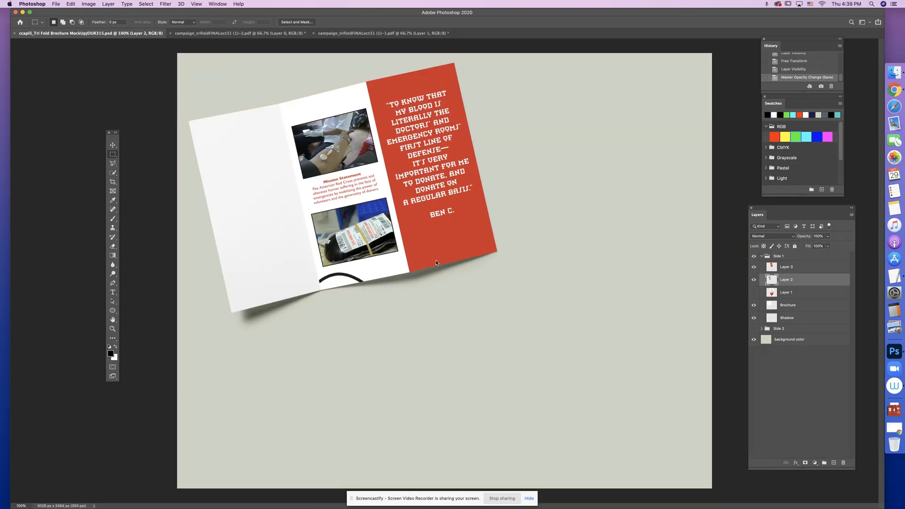
- Show Layer 1 and move it above Layer 3 in the Side 1 group
{"action": "key", "text": "super+plus"}
{"action": "key", "text": "super+plus"}
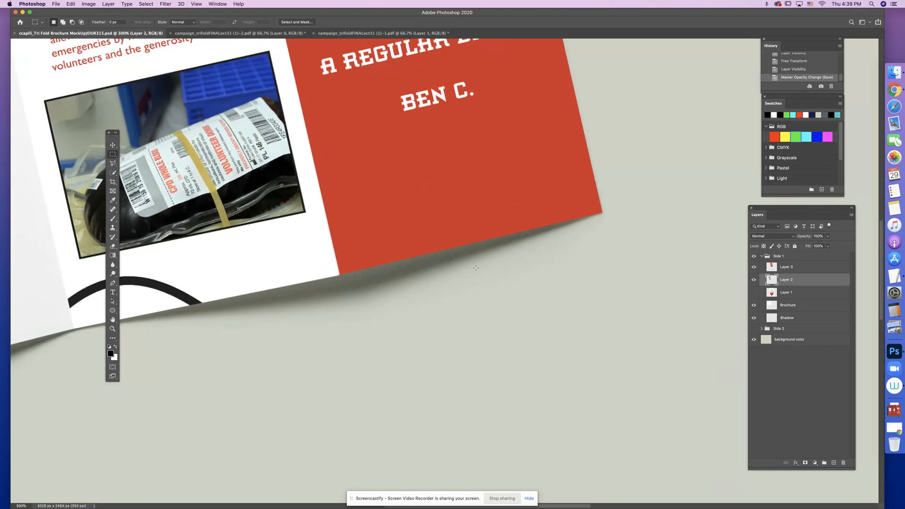
{"action": "scroll", "coordinate": [475, 268], "scroll_direction": "left", "scroll_amount": 5}
{"action": "scroll", "coordinate": [476, 268], "scroll_direction": "up", "scroll_amount": 3}
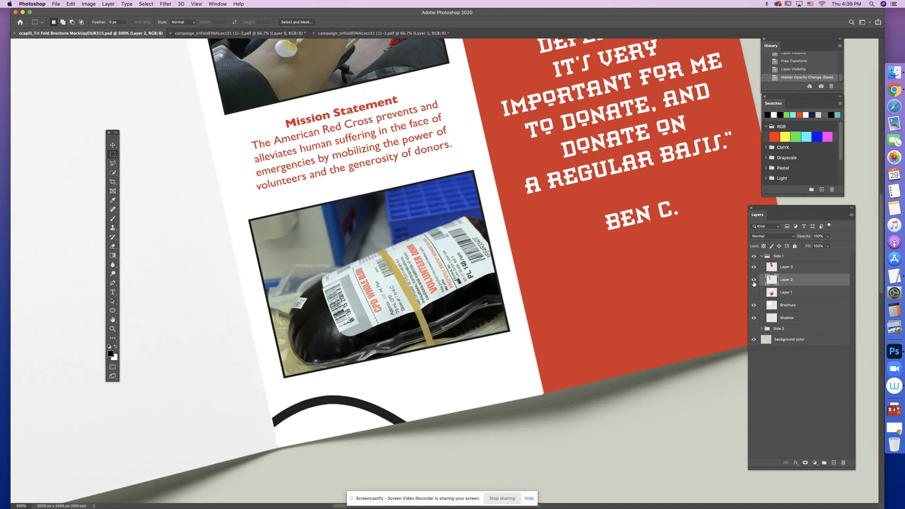
{"action": "key", "text": "super+minus"}
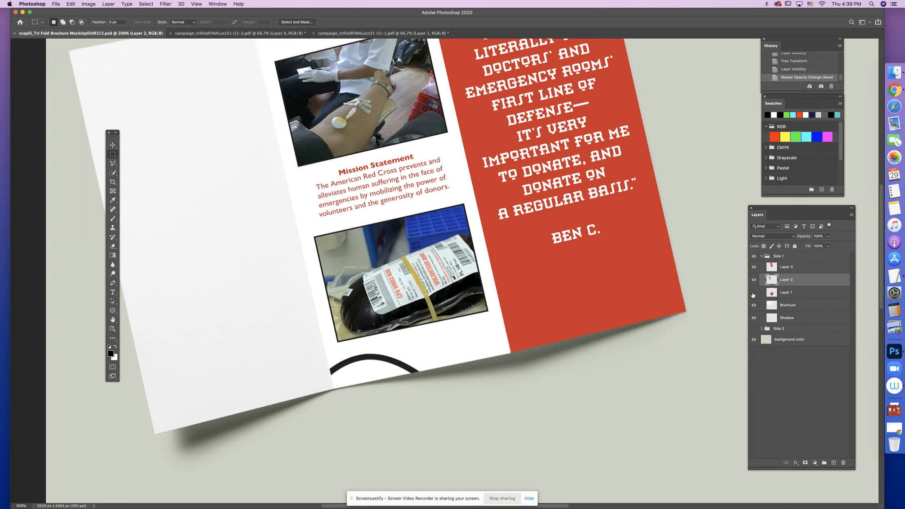
{"action": "left_click", "coordinate": [752, 292]}
{"action": "left_click", "coordinate": [802, 293]}
{"action": "key", "text": "super+minus"}
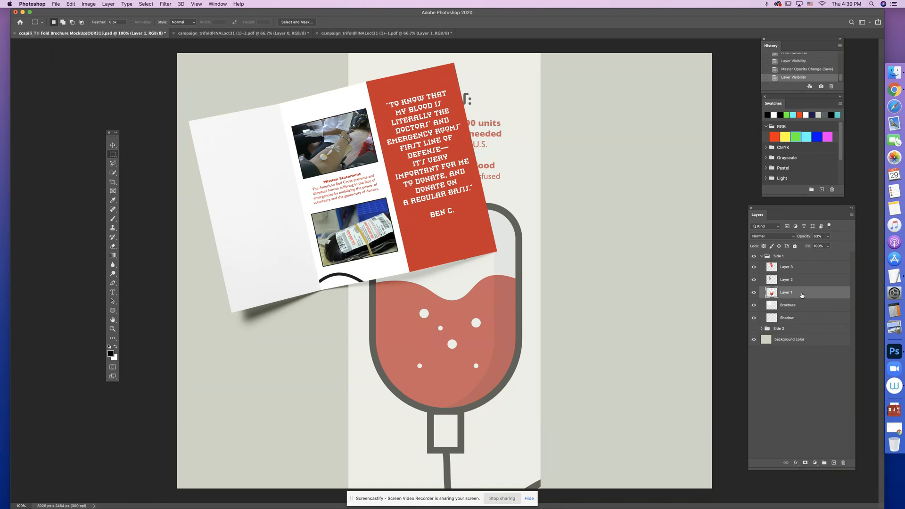
{"action": "left_click_drag", "start_coordinate": [795, 292], "coordinate": [794, 265]}
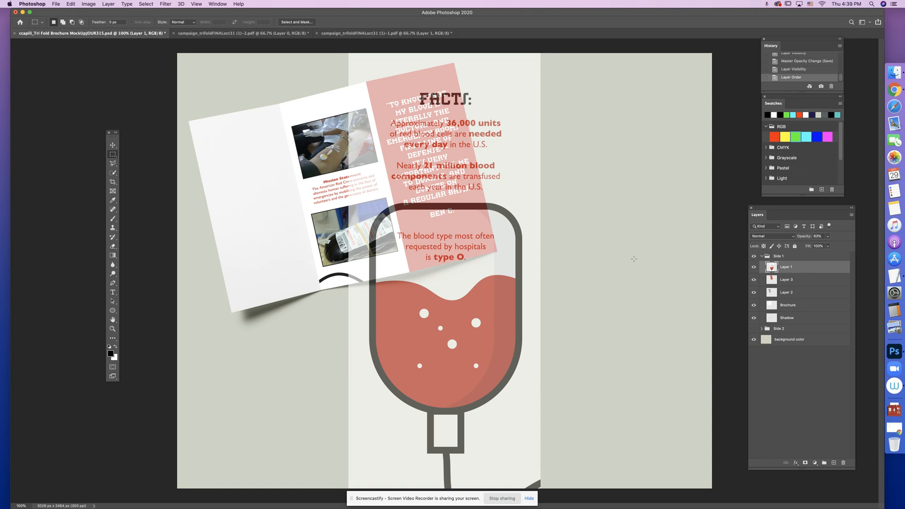
- Free-transform Layer 1 to about 44% scale, place it over the brochure's left panel and rotate it about 13° counterclockwise
{"action": "left_click", "coordinate": [71, 4]}
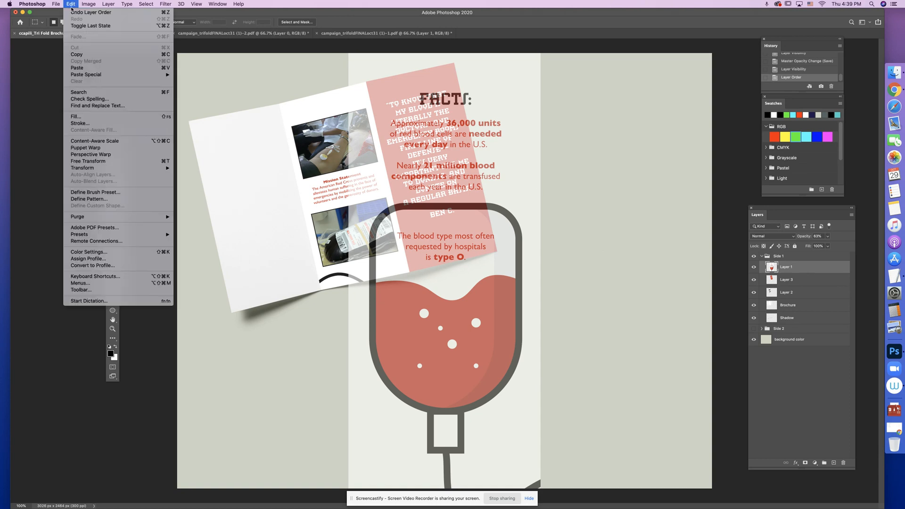
{"action": "left_click", "coordinate": [85, 161]}
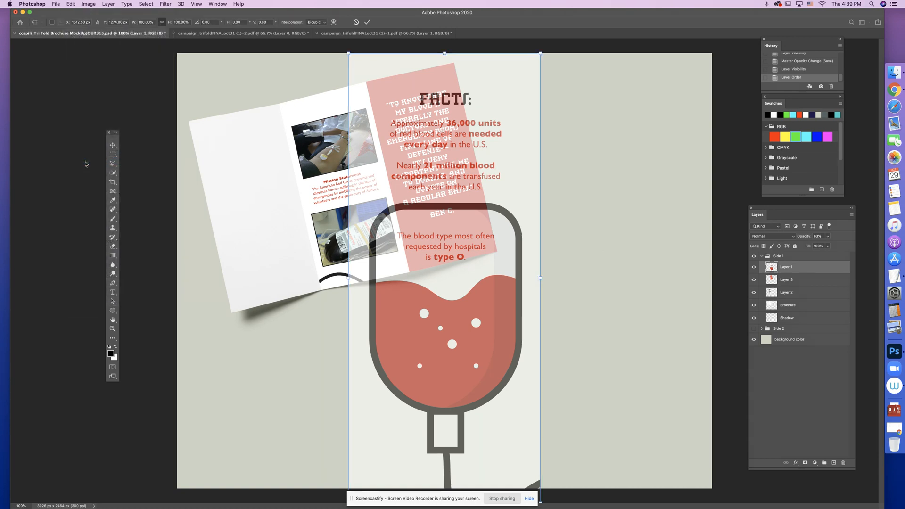
{"action": "left_click_drag", "start_coordinate": [541, 53], "coordinate": [447, 307]}
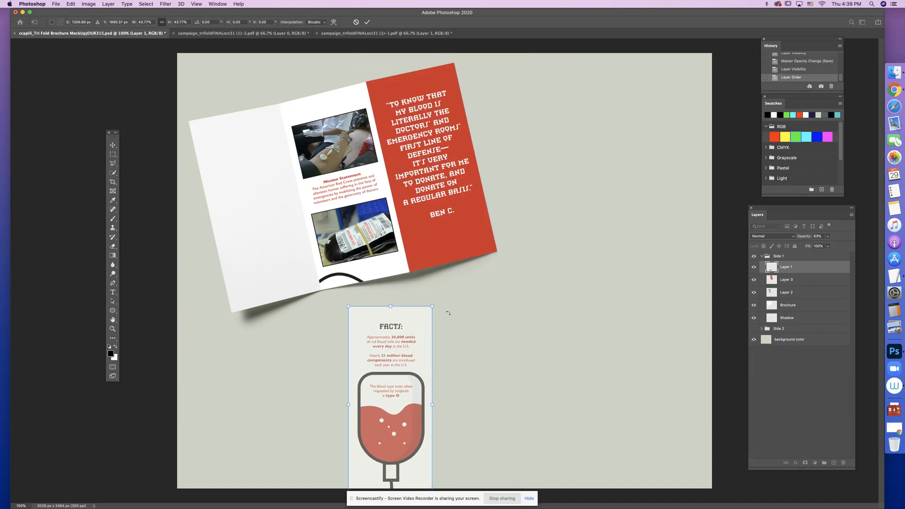
{"action": "left_click_drag", "start_coordinate": [401, 387], "coordinate": [260, 189]}
{"action": "left_click_drag", "start_coordinate": [308, 314], "coordinate": [323, 285]}
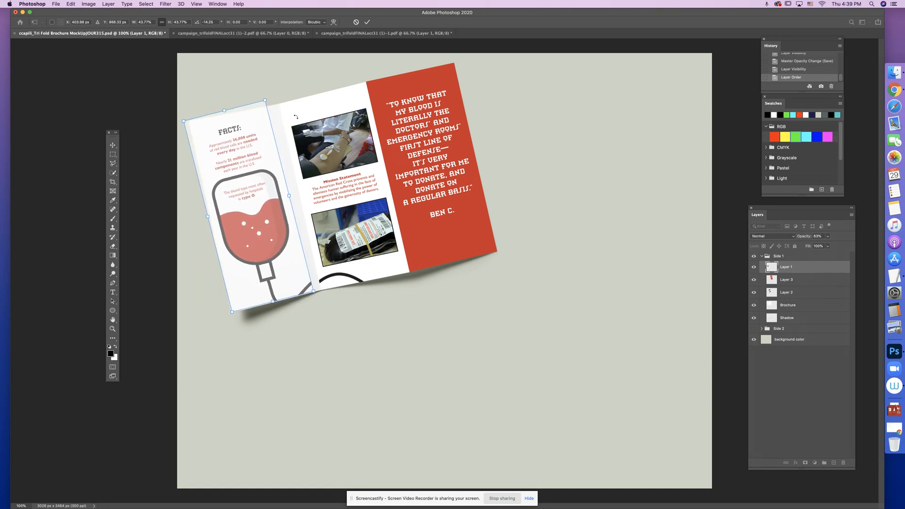
{"action": "left_click_drag", "start_coordinate": [293, 117], "coordinate": [265, 134]}
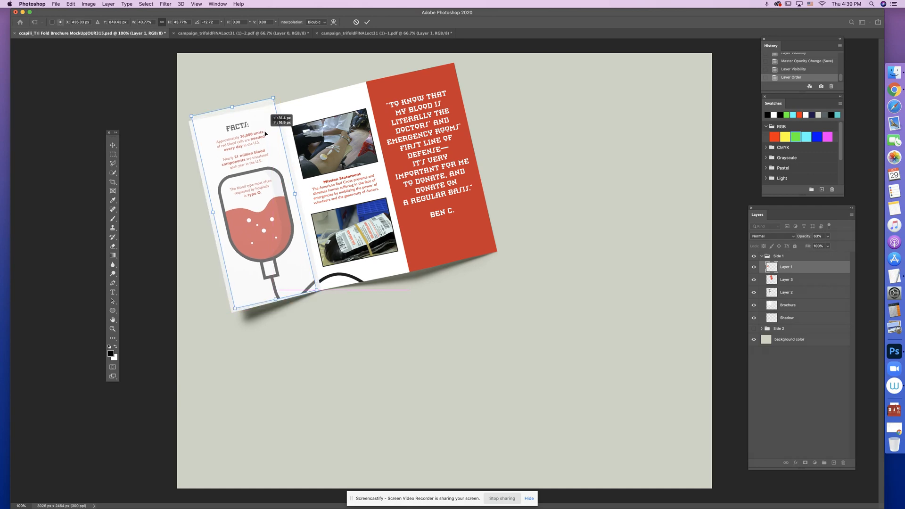
- Distort Layer 1 so its two top corners meet the top corners of the brochure's left panel
{"action": "key", "text": "super+equal"}
{"action": "left_click_drag", "start_coordinate": [166, 86], "coordinate": [384, 231]}
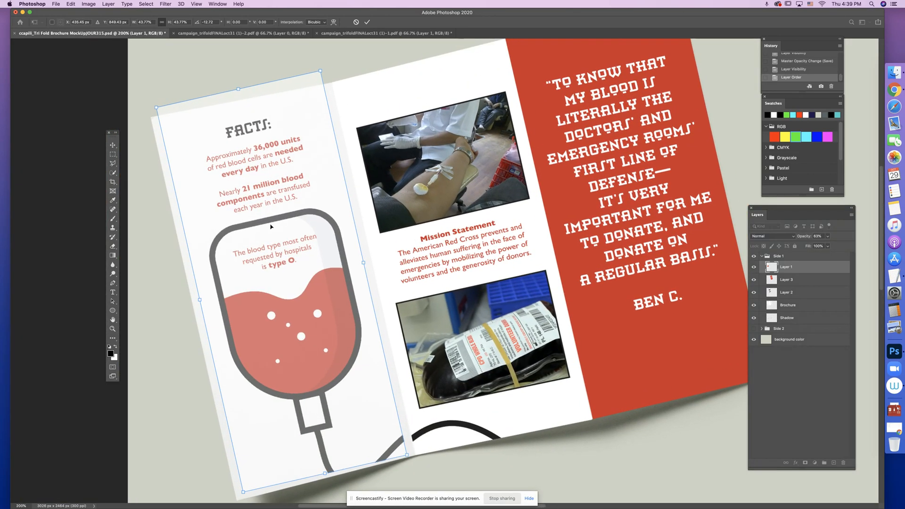
{"action": "right_click", "coordinate": [281, 234]}
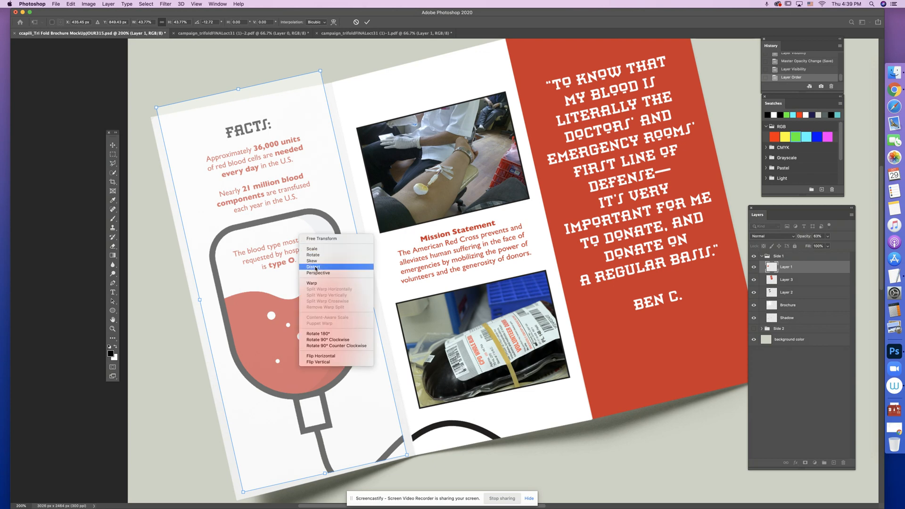
{"action": "left_click", "coordinate": [313, 248]}
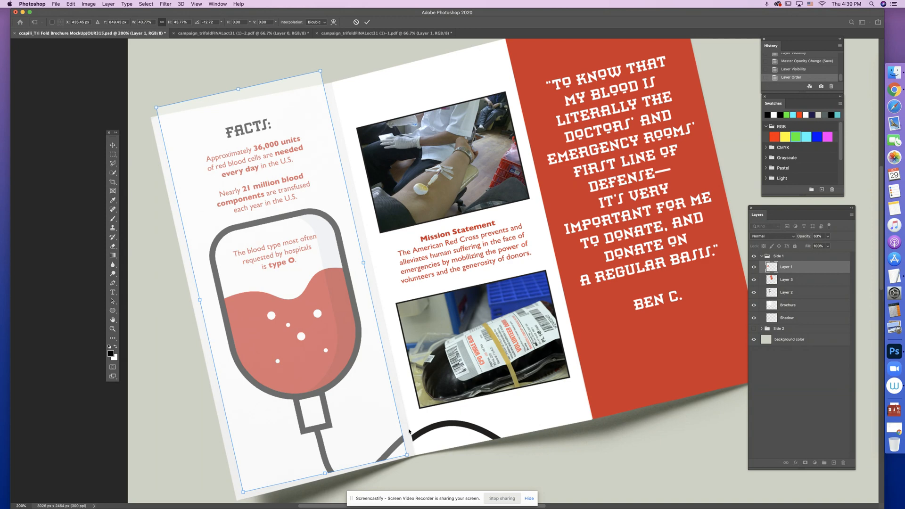
{"action": "left_click_drag", "start_coordinate": [319, 72], "coordinate": [331, 86]}
{"action": "key", "text": "super+plus"}
{"action": "key", "text": "super+plus"}
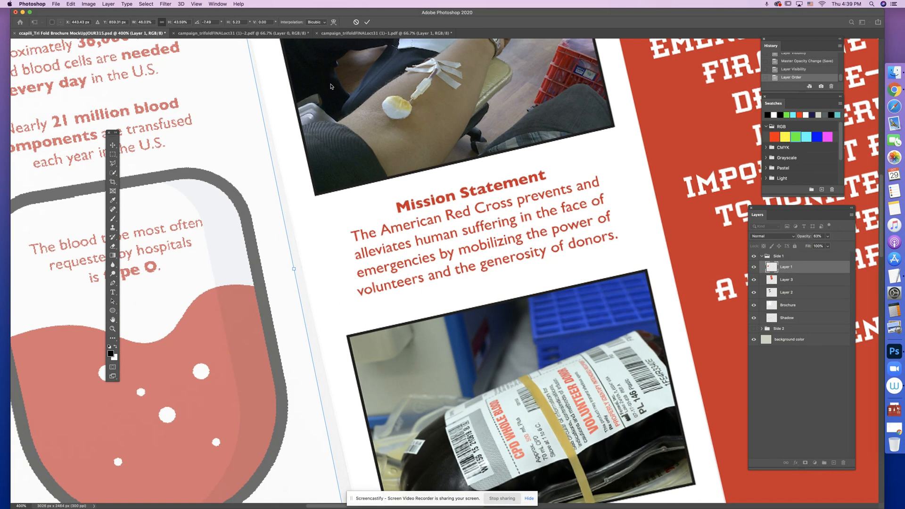
{"action": "left_click_drag", "start_coordinate": [190, 93], "coordinate": [467, 311]}
{"action": "scroll", "coordinate": [467, 312], "scroll_direction": "up", "scroll_amount": 3}
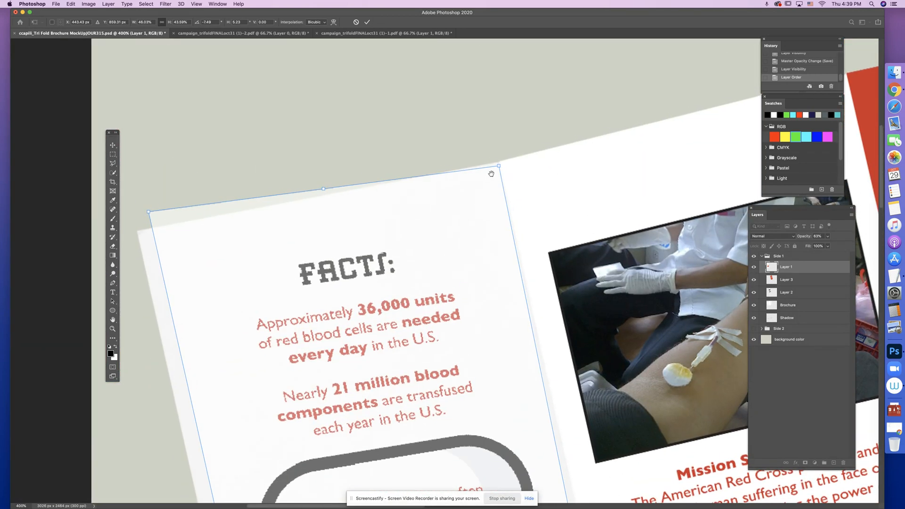
{"action": "left_click_drag", "start_coordinate": [501, 168], "coordinate": [500, 164]}
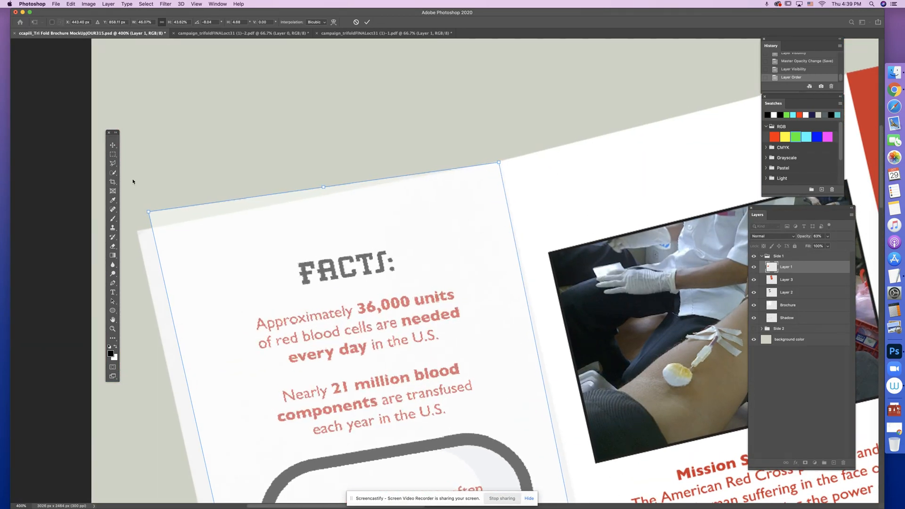
{"action": "left_click_drag", "start_coordinate": [149, 213], "coordinate": [136, 231]}
- Stretch Layer 1's two bottom corners to the bottom corners of the brochure's left panel and apply the transformation
{"action": "scroll", "coordinate": [271, 232], "scroll_direction": "down", "scroll_amount": 15}
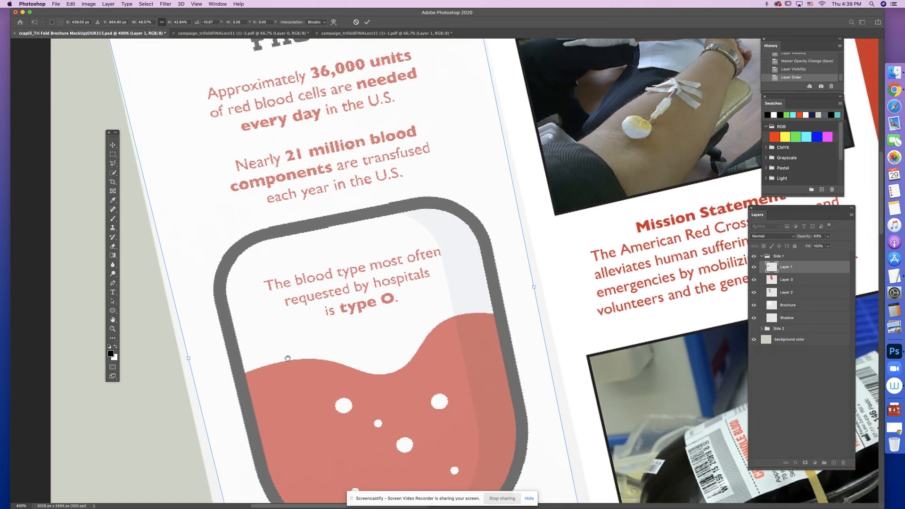
{"action": "scroll", "coordinate": [271, 231], "scroll_direction": "down", "scroll_amount": 10}
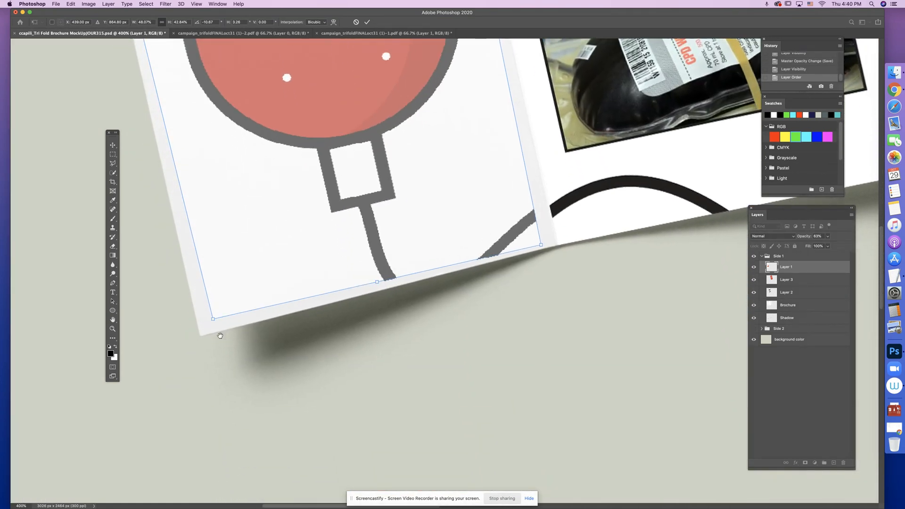
{"action": "left_click_drag", "start_coordinate": [213, 320], "coordinate": [201, 339]}
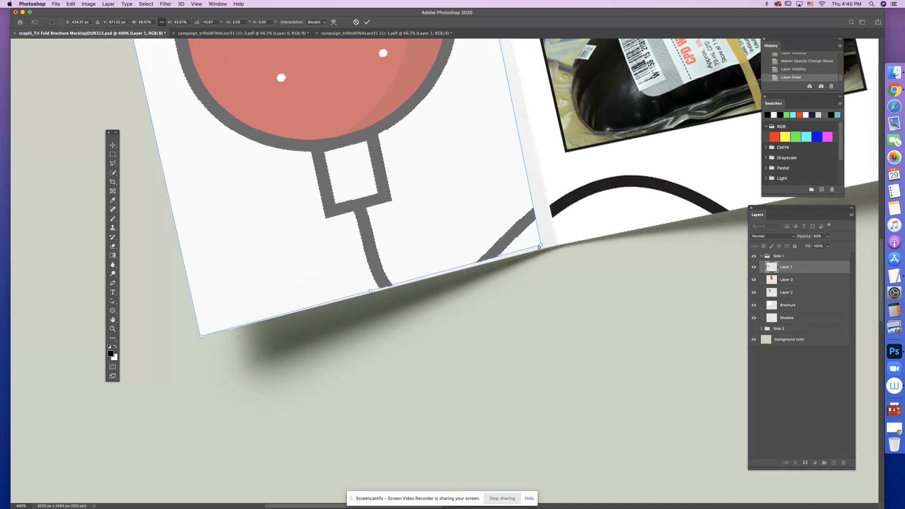
{"action": "left_click_drag", "start_coordinate": [542, 245], "coordinate": [559, 246]}
{"action": "key", "text": "super+minus"}
{"action": "key", "text": "super+minus"}
{"action": "key", "text": "super+minus"}
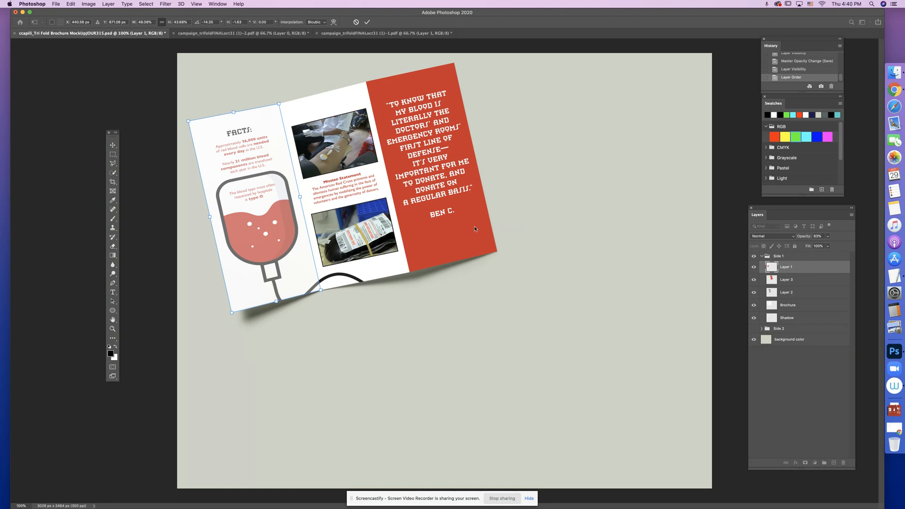
{"action": "key", "text": "Return"}
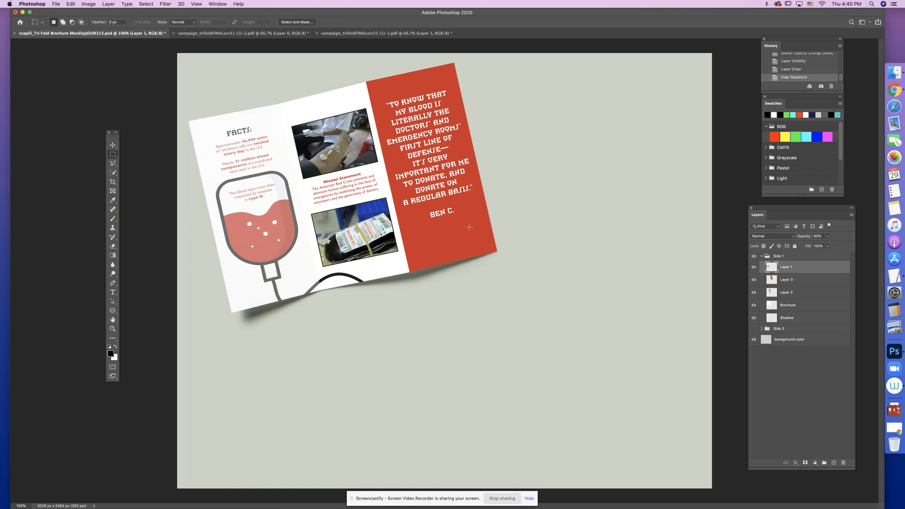
- Set Layer 1's opacity to 100% and save the mockup document
{"action": "key", "text": "super+s"}
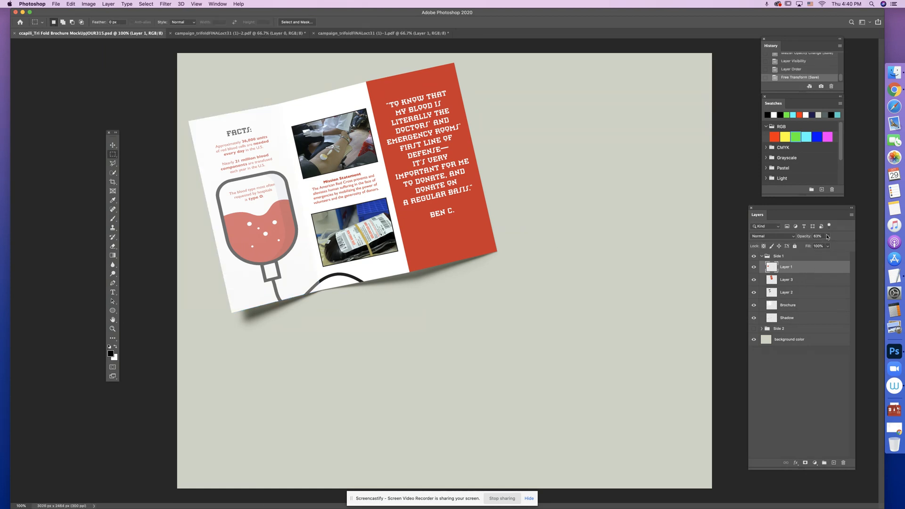
{"action": "left_click", "coordinate": [829, 238]}
{"action": "left_click_drag", "start_coordinate": [826, 244], "coordinate": [840, 244]}
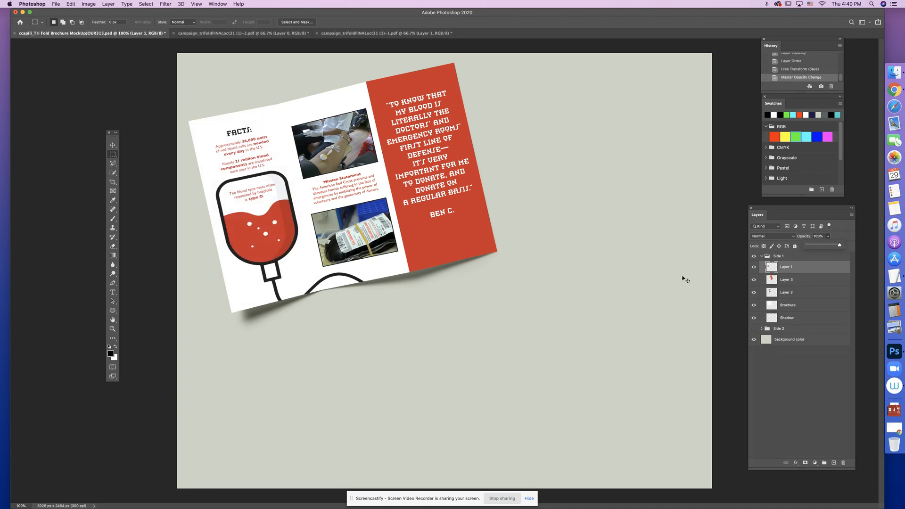
{"action": "key", "text": "super+equal"}
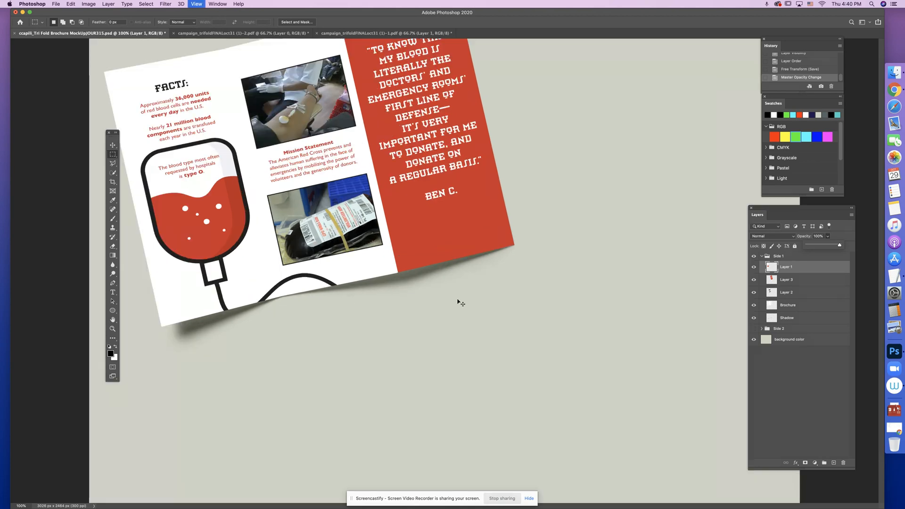
{"action": "key", "text": "super+minus"}
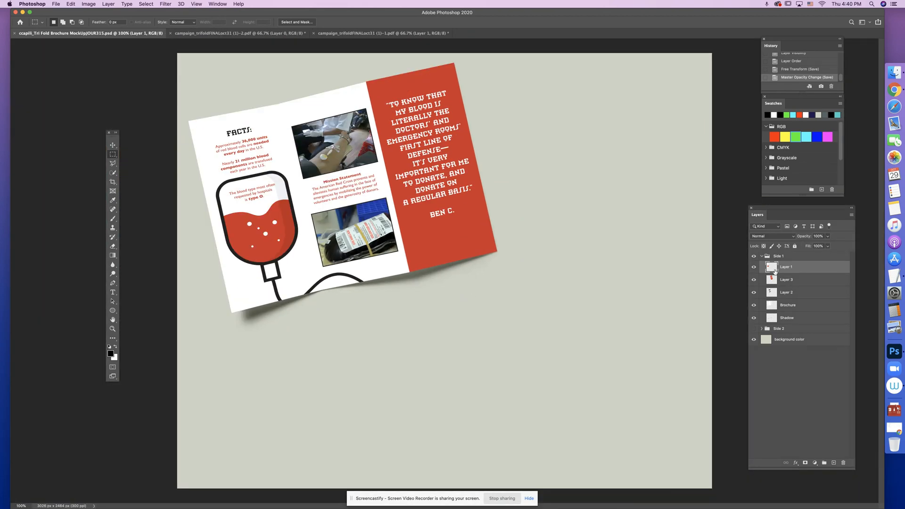
- Check the three placed panels by hiding Layers 1, 3 and 2 and showing them again
{"action": "left_click", "coordinate": [754, 267]}
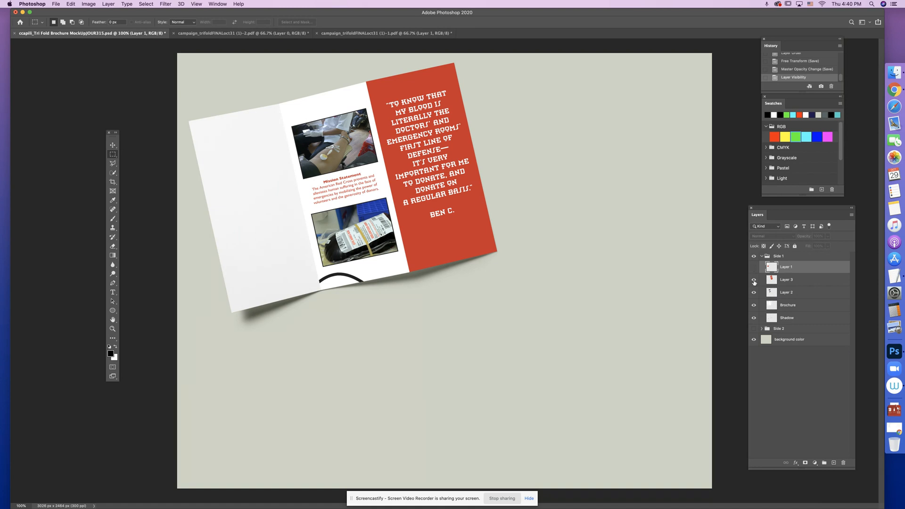
{"action": "left_click", "coordinate": [754, 281]}
{"action": "left_click", "coordinate": [753, 292]}
{"action": "left_click", "coordinate": [754, 279]}
{"action": "left_click", "coordinate": [754, 267]}
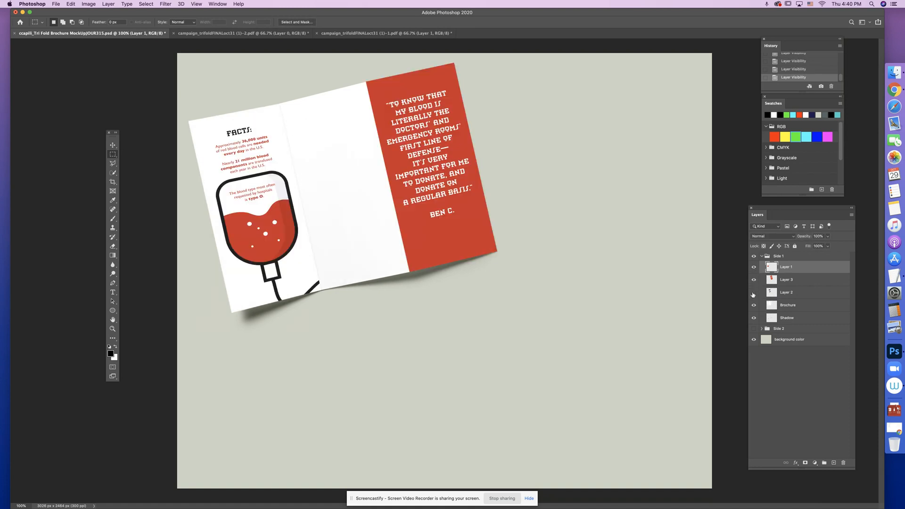
{"action": "left_click", "coordinate": [753, 293]}
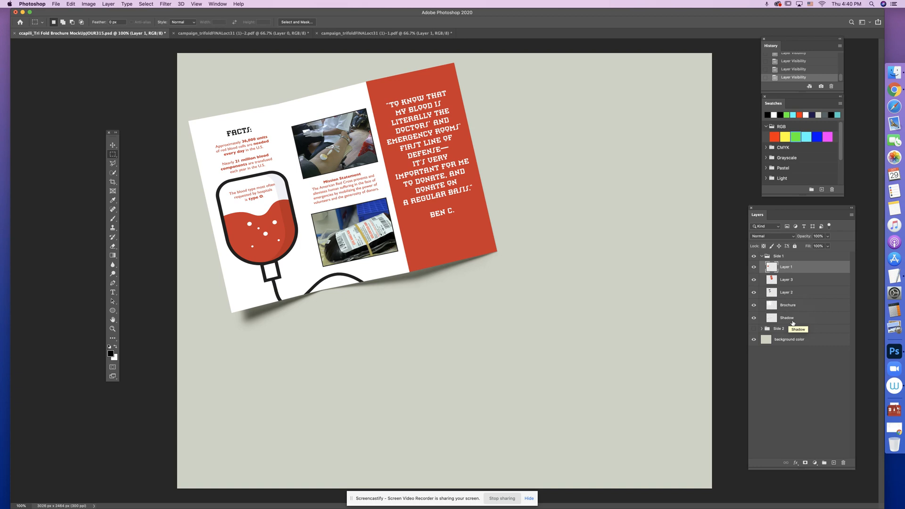
- Collapse the Side 1 group and display the Side 2 group in its place
{"action": "left_click", "coordinate": [762, 256]}
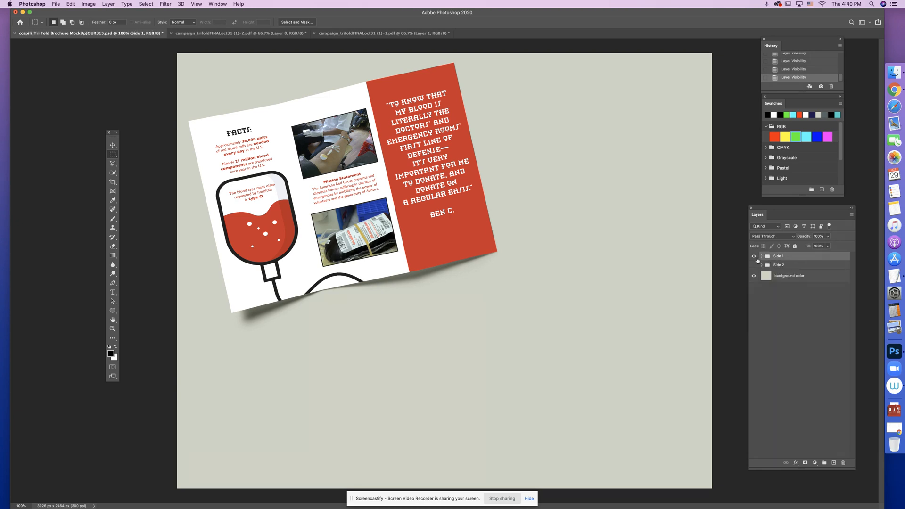
{"action": "left_click", "coordinate": [753, 257]}
{"action": "left_click", "coordinate": [752, 258]}
{"action": "left_click", "coordinate": [754, 265]}
{"action": "left_click", "coordinate": [754, 256]}
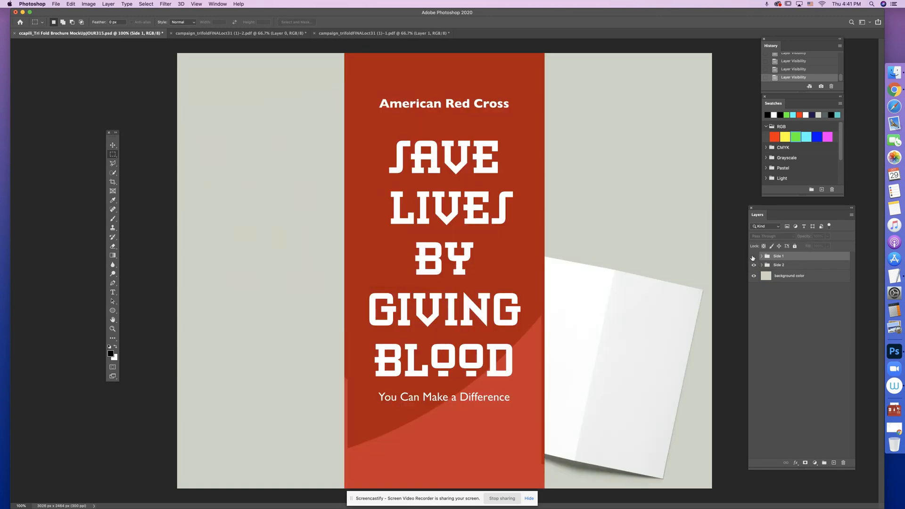
- Show the Side 1 group, hide the Side 2 group and save the mockup document
{"action": "left_click", "coordinate": [753, 256]}
{"action": "left_click", "coordinate": [754, 265]}
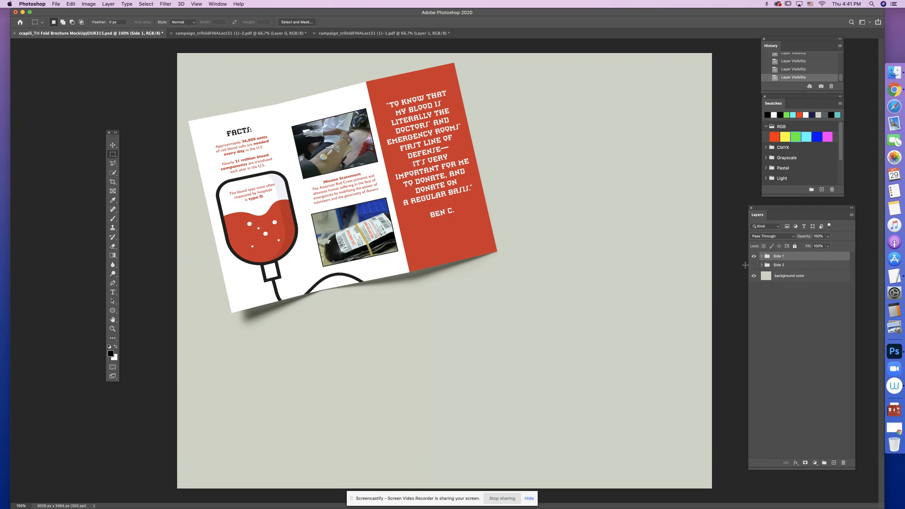
{"action": "key", "text": "super+s"}
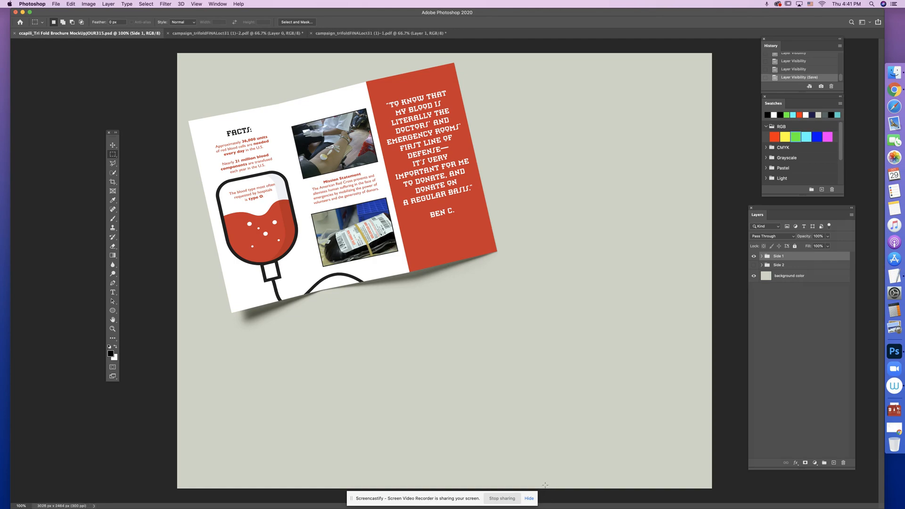